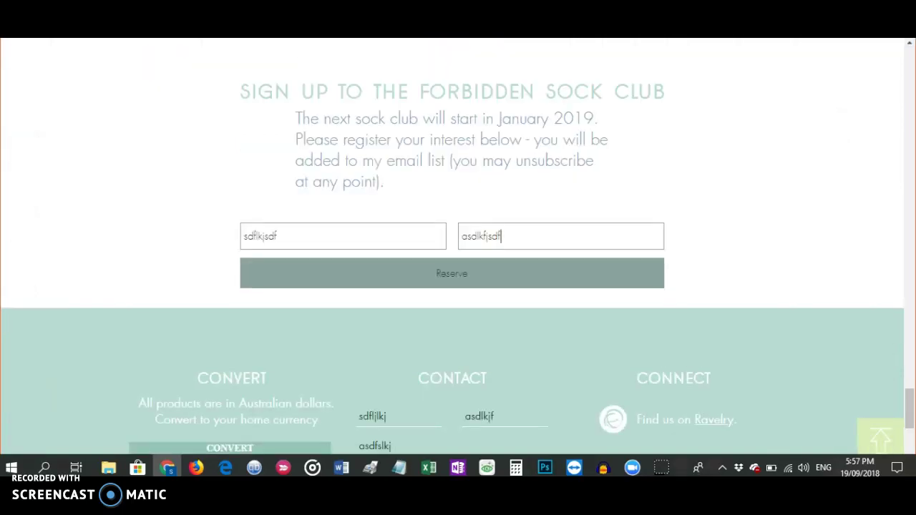
# - Open the custom design options for the Forbidden Sock Club sign-up form
pyautogui.click(337, 233)
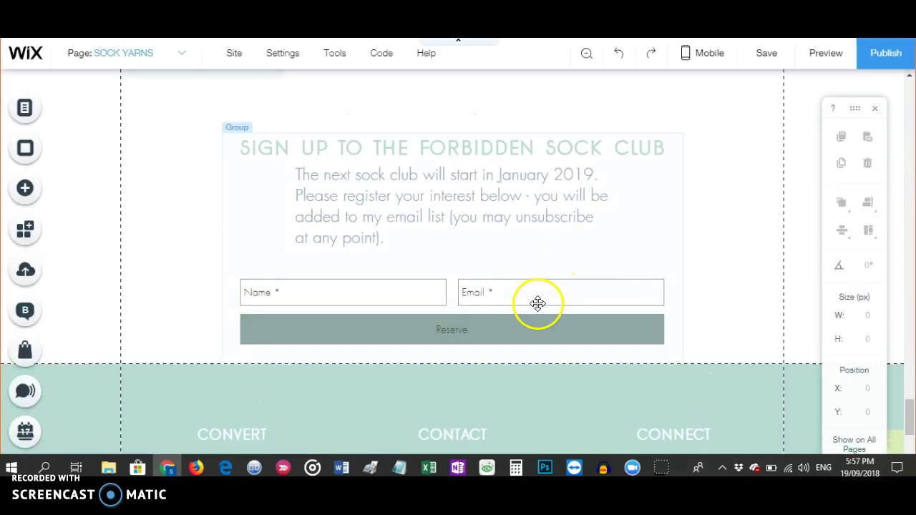
pyautogui.click(537, 303)
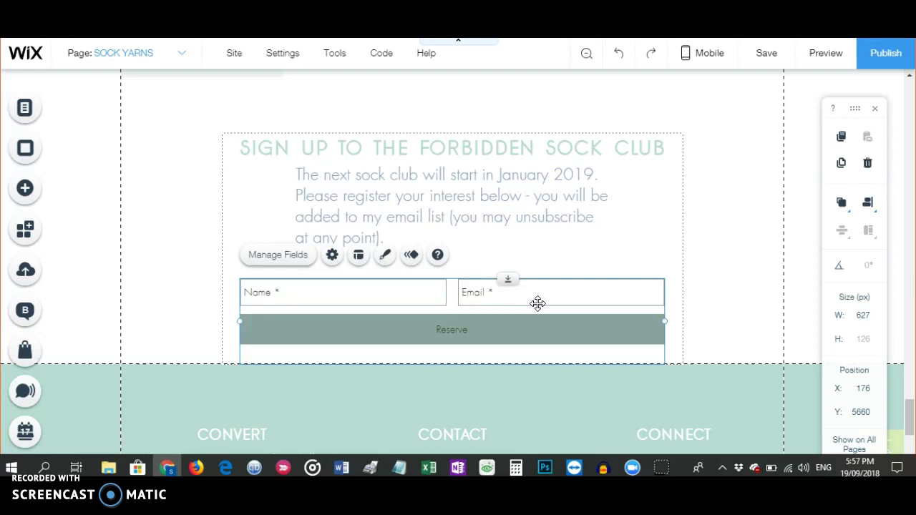
pyautogui.click(386, 267)
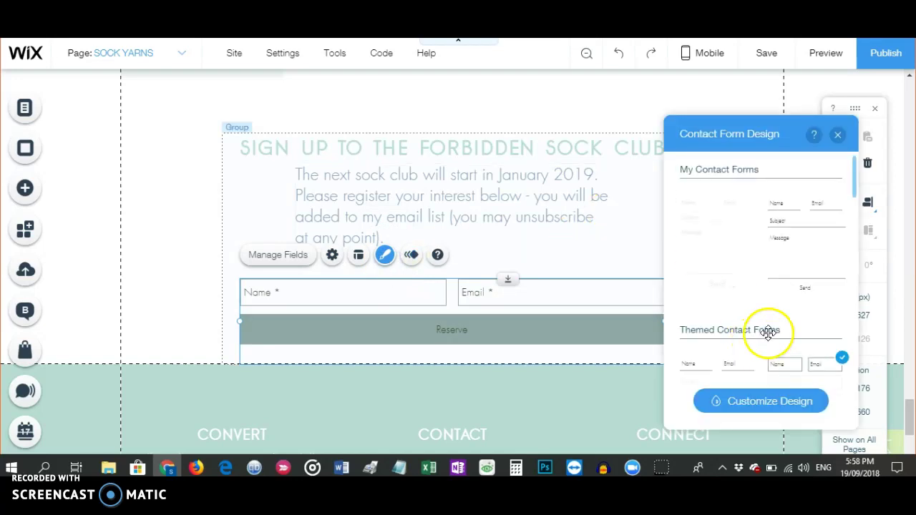
pyautogui.scroll(-2, 794, 307)
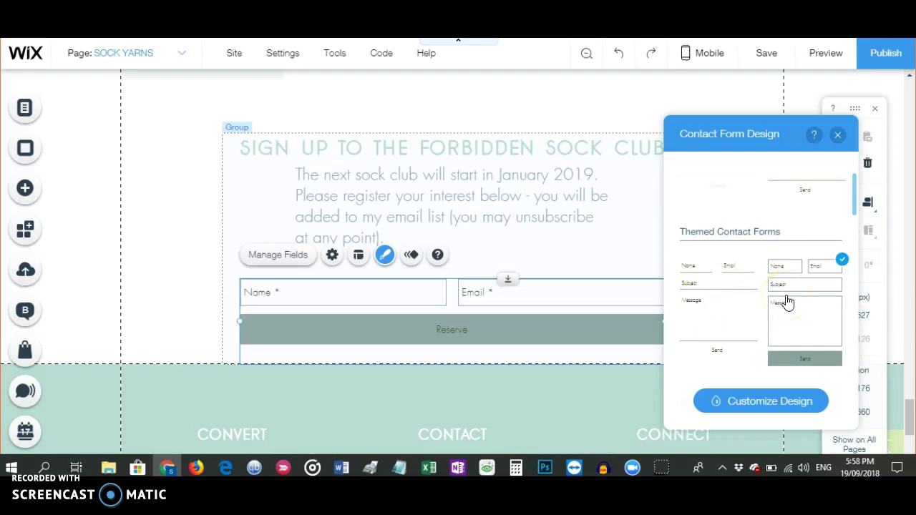
pyautogui.click(761, 398)
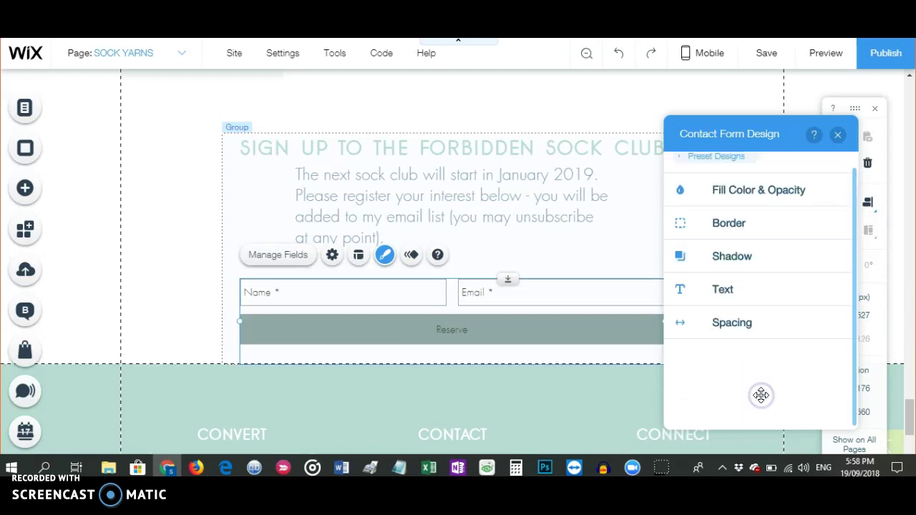
pyautogui.scroll(1, 758, 353)
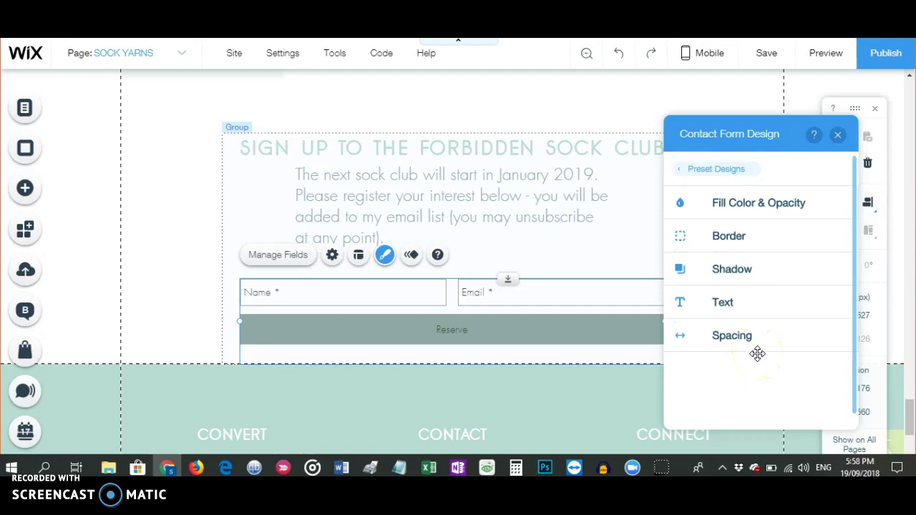
# - Set the form's field background opacity to 0% and its button background to the bright green site color
pyautogui.click(758, 206)
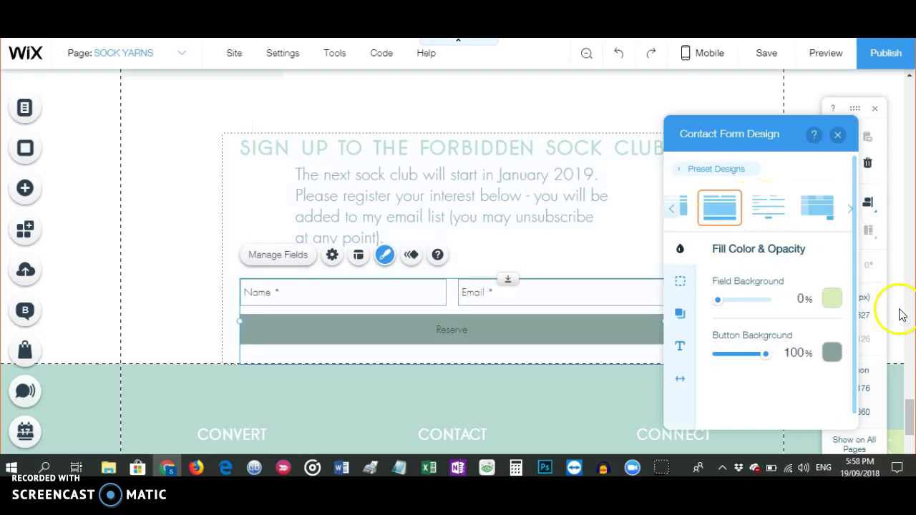
pyautogui.moveTo(720, 306); pyautogui.dragTo(695, 312)
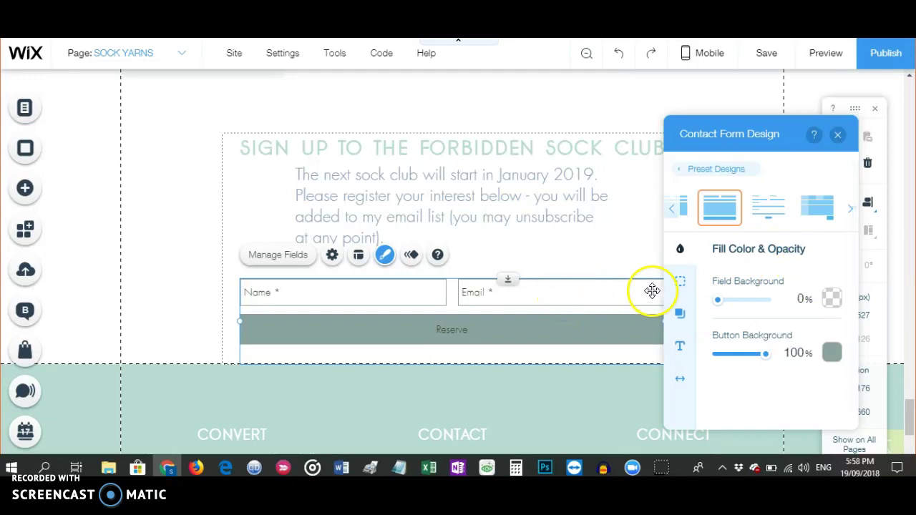
pyautogui.click(832, 354)
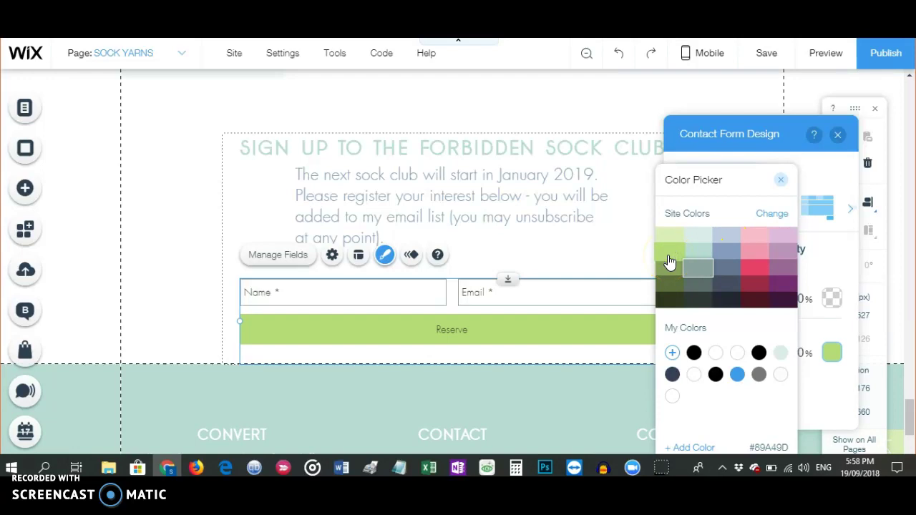
pyautogui.click(779, 181)
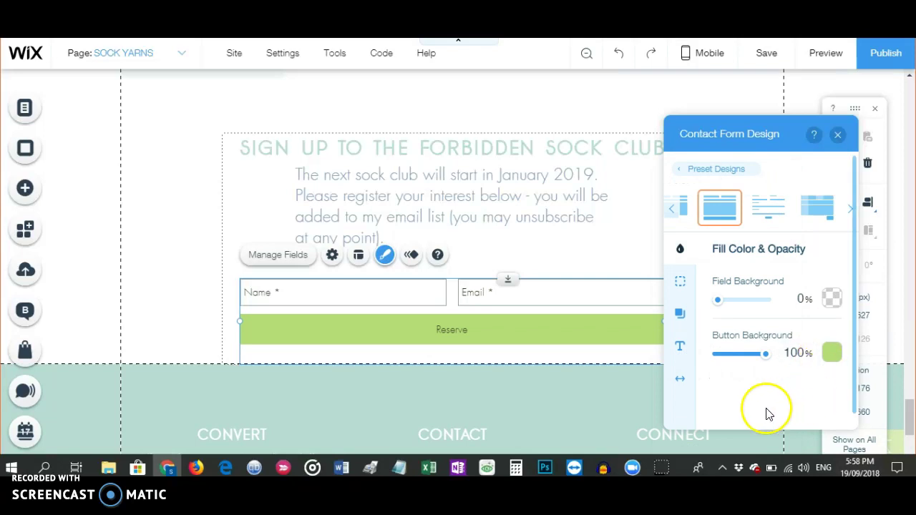
# - Review the form's border, shadow and text design settings, down to the button text options
pyautogui.click(681, 286)
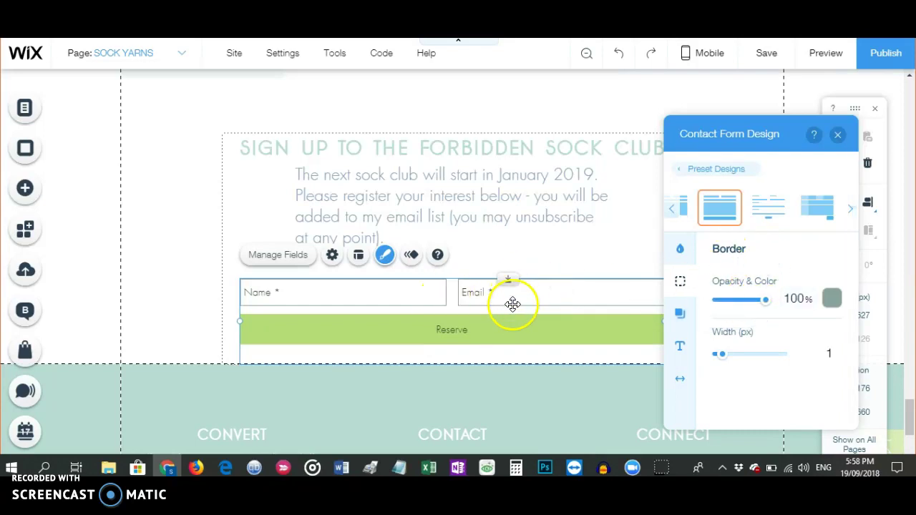
pyautogui.click(680, 315)
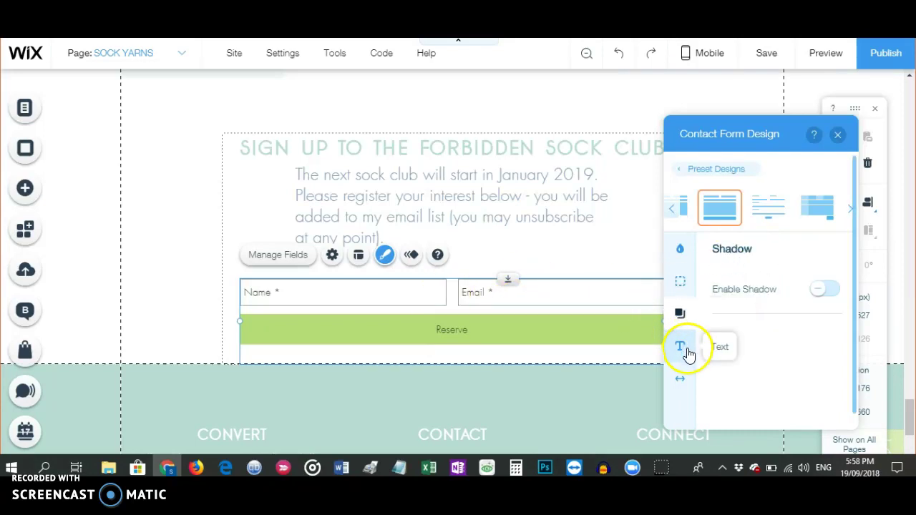
pyautogui.click(686, 350)
pyautogui.scroll(-2, 780, 338)
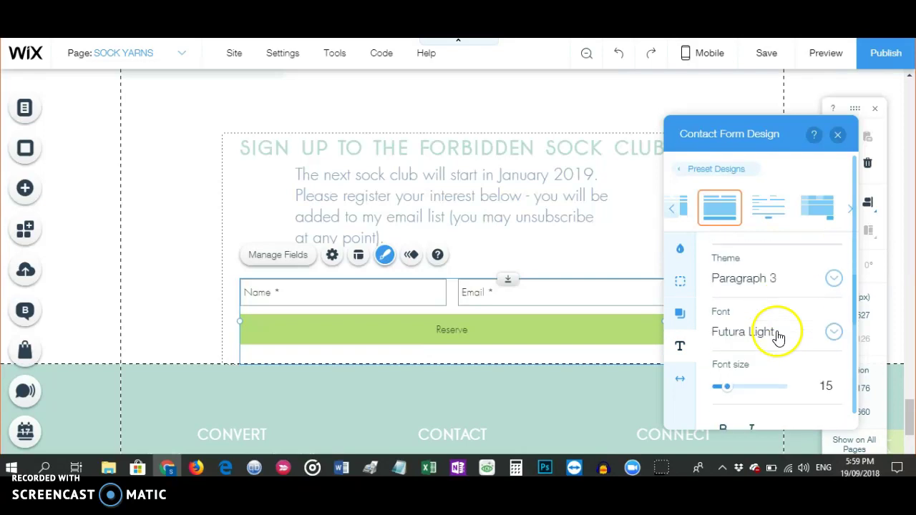
pyautogui.scroll(1, 779, 338)
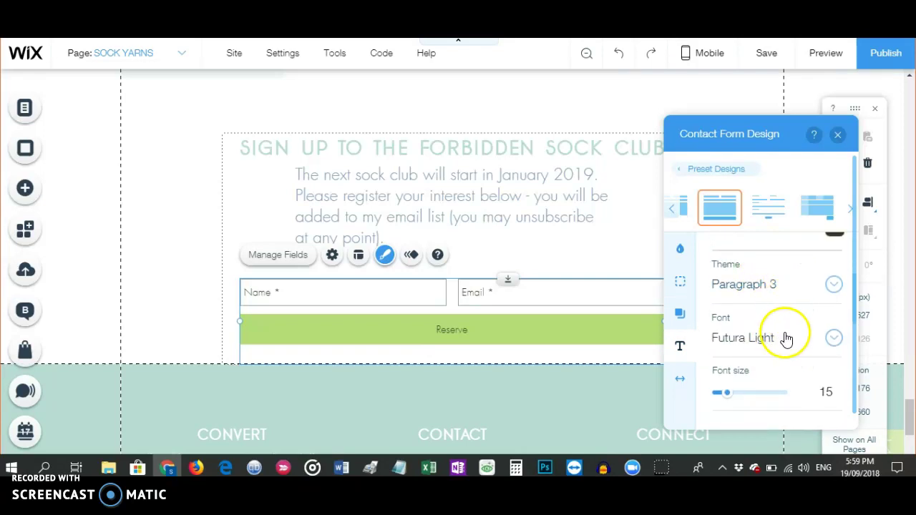
pyautogui.scroll(-2, 784, 338)
pyautogui.scroll(-2, 786, 338)
pyautogui.scroll(2, 786, 338)
pyautogui.scroll(-3, 786, 338)
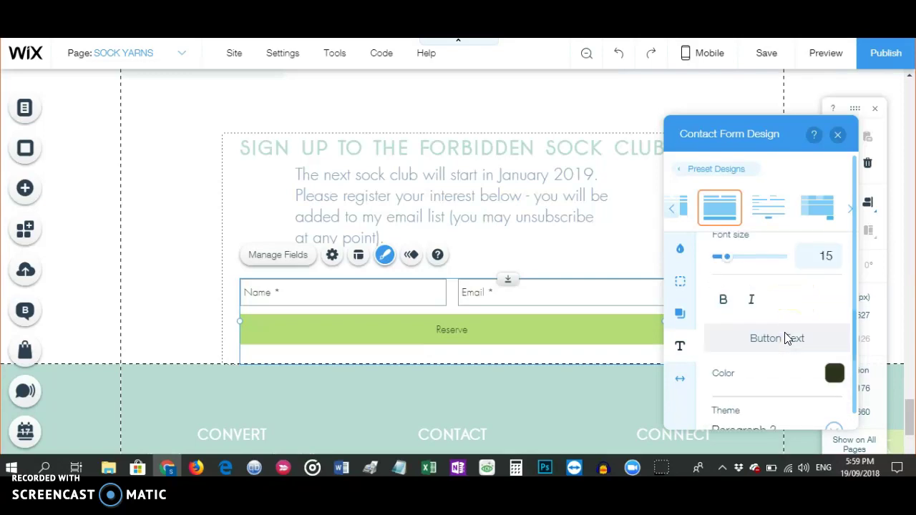
pyautogui.scroll(-1, 787, 338)
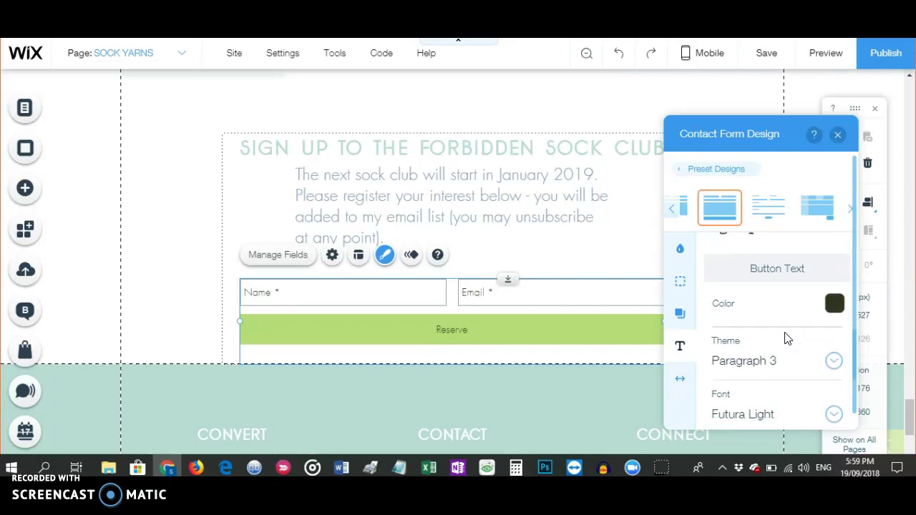
# - Set the form's button text color to the dark slate blue site color #434F60
pyautogui.click(834, 303)
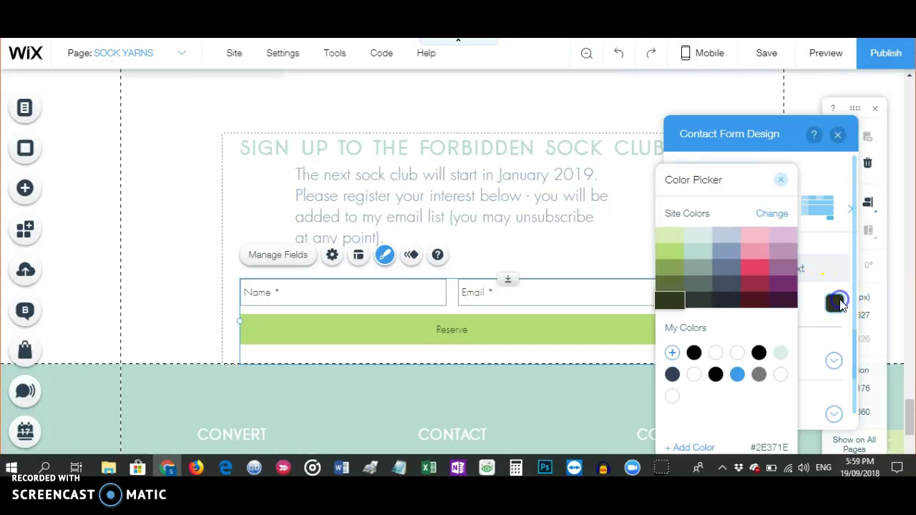
pyautogui.click(727, 288)
pyautogui.click(781, 180)
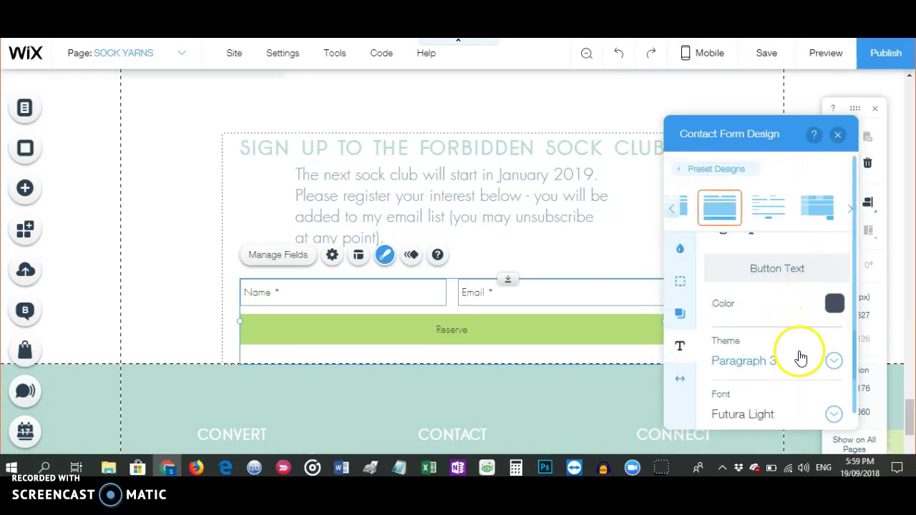
# - Set the form's success message color to the medium slate blue site color
pyautogui.scroll(-3, 800, 356)
pyautogui.scroll(-1, 800, 357)
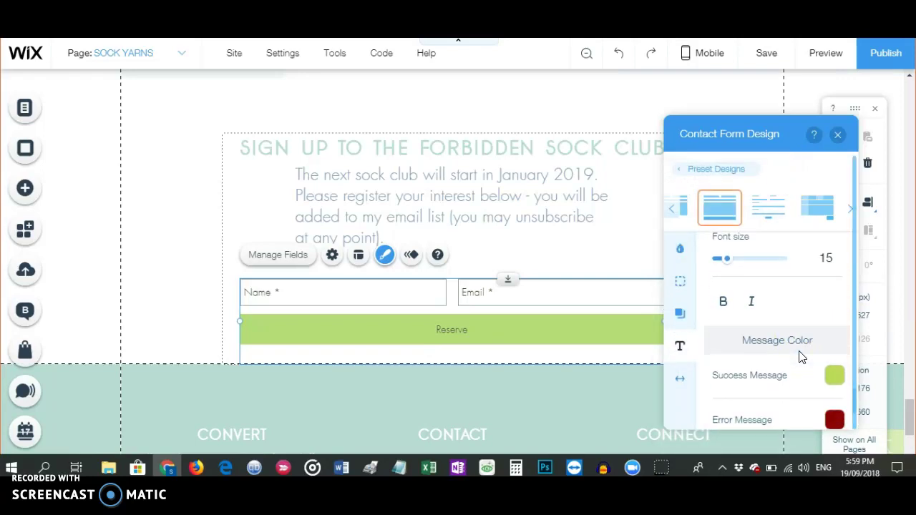
pyautogui.click(833, 380)
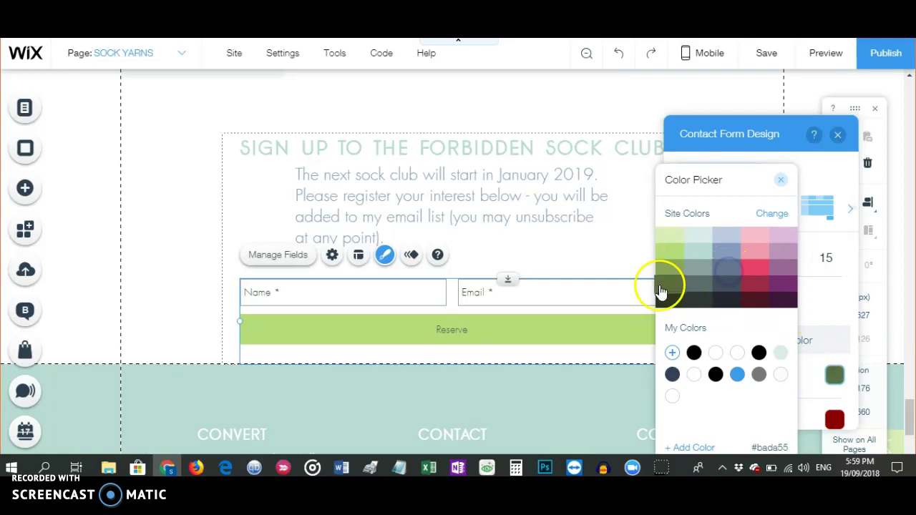
pyautogui.click(781, 185)
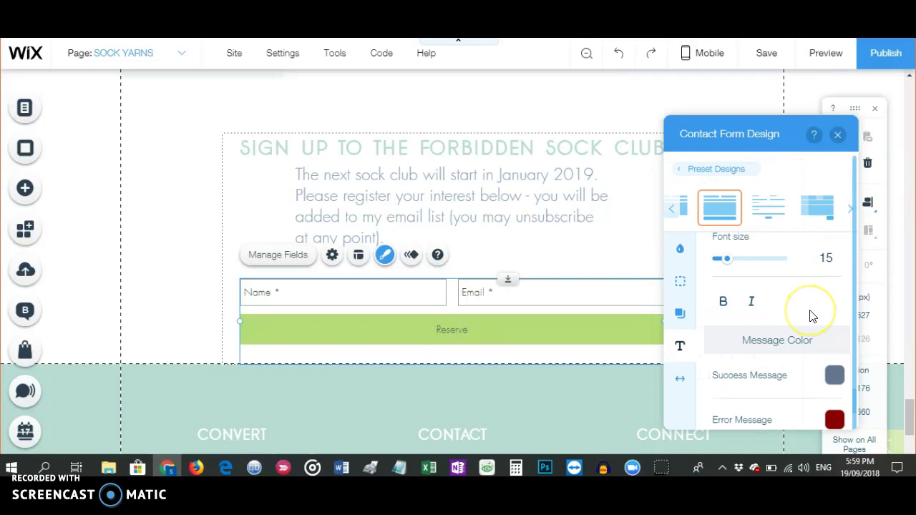
# - Set the field text's user input and label colors to the dark slate blue site color
pyautogui.scroll(4, 812, 315)
pyautogui.scroll(4, 813, 315)
pyautogui.scroll(-4, 813, 317)
pyautogui.scroll(4, 813, 317)
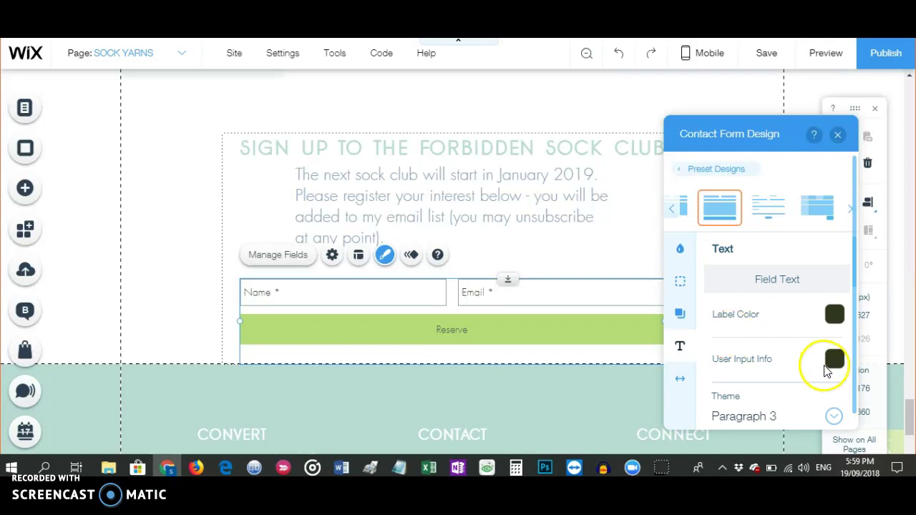
pyautogui.click(835, 360)
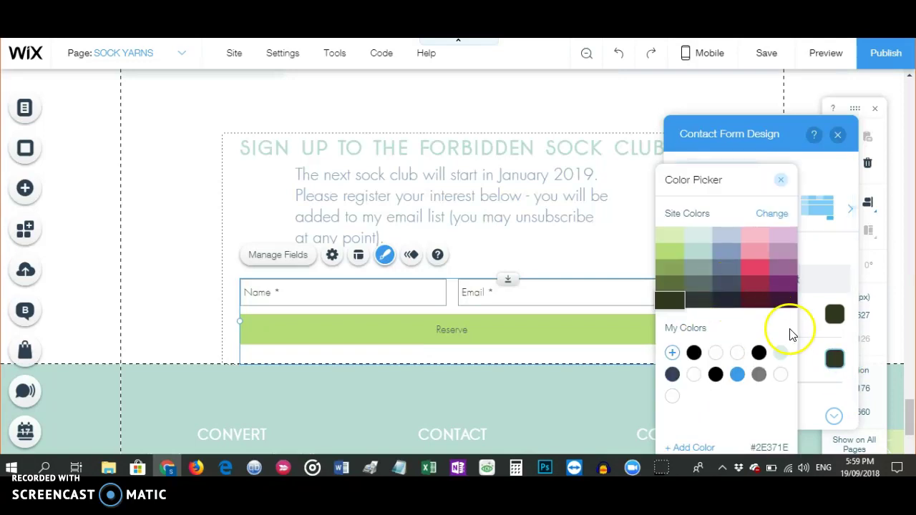
pyautogui.click(811, 336)
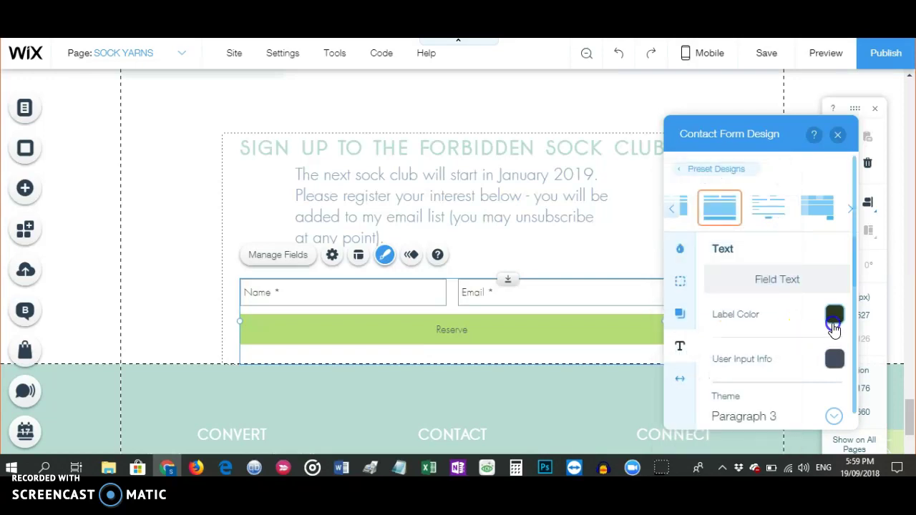
pyautogui.click(835, 323)
pyautogui.click(816, 333)
# - Set the Reserve button's text color to white from the saved colors
pyautogui.scroll(-3, 824, 340)
pyautogui.scroll(-3, 823, 340)
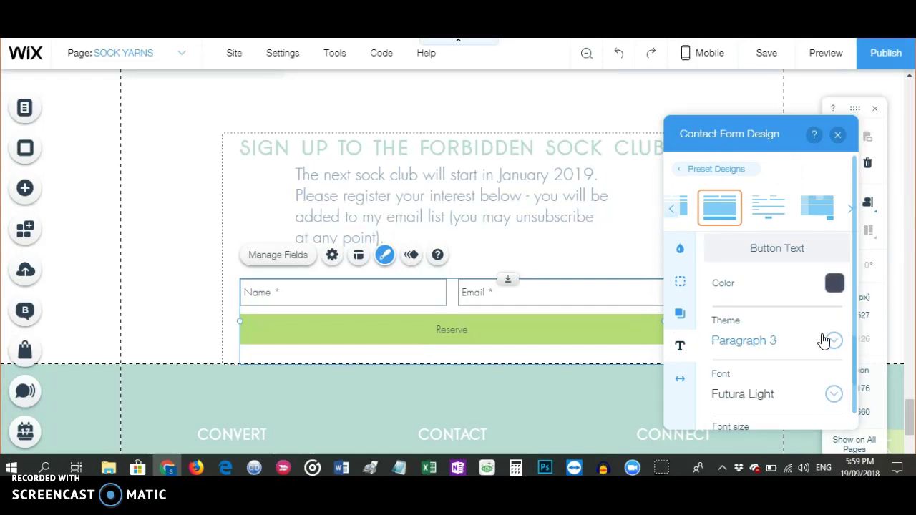
pyautogui.click(835, 283)
pyautogui.click(718, 355)
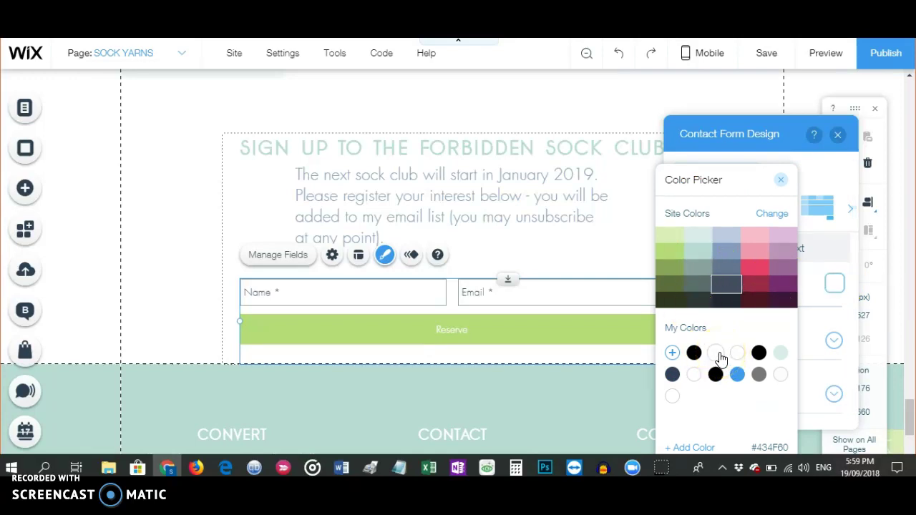
pyautogui.click(807, 320)
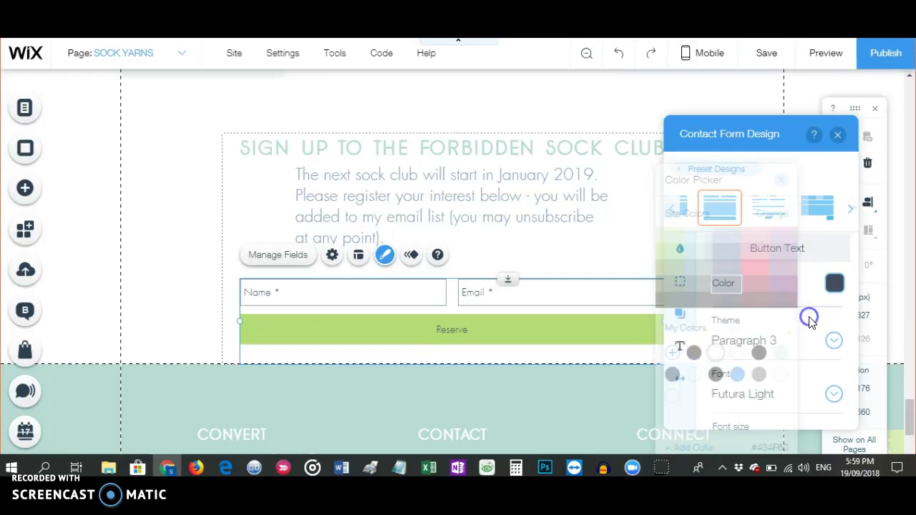
pyautogui.click(762, 366)
# - Make the Reserve button's text bold at font size 18, and close the form design settings
pyautogui.scroll(-2, 763, 367)
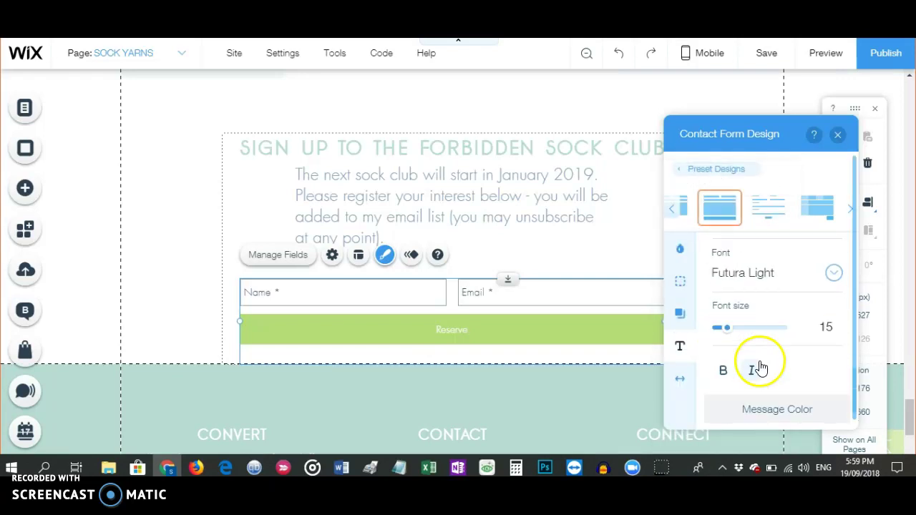
pyautogui.click(728, 371)
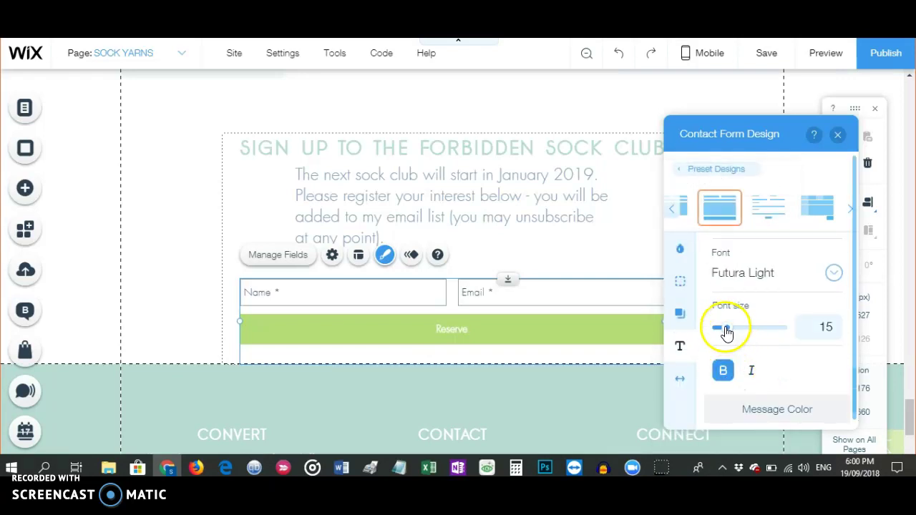
pyautogui.moveTo(736, 330); pyautogui.dragTo(736, 331)
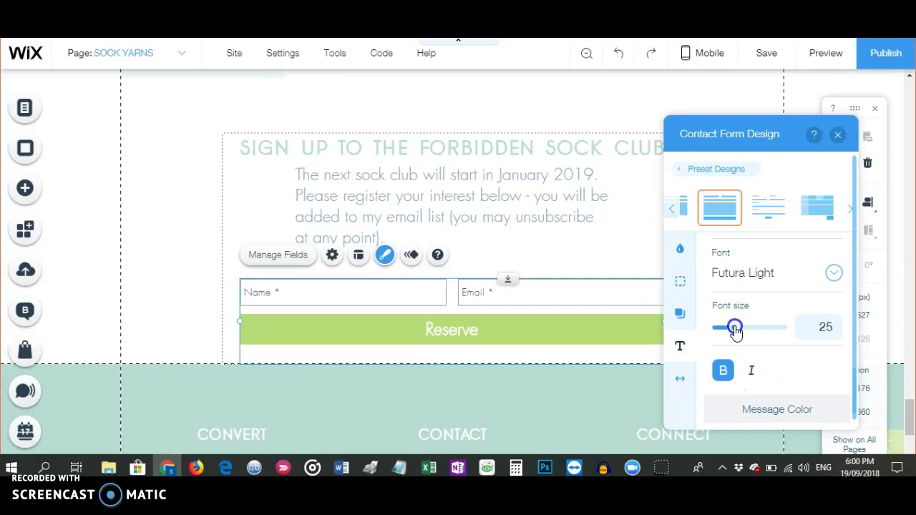
pyautogui.click(797, 367)
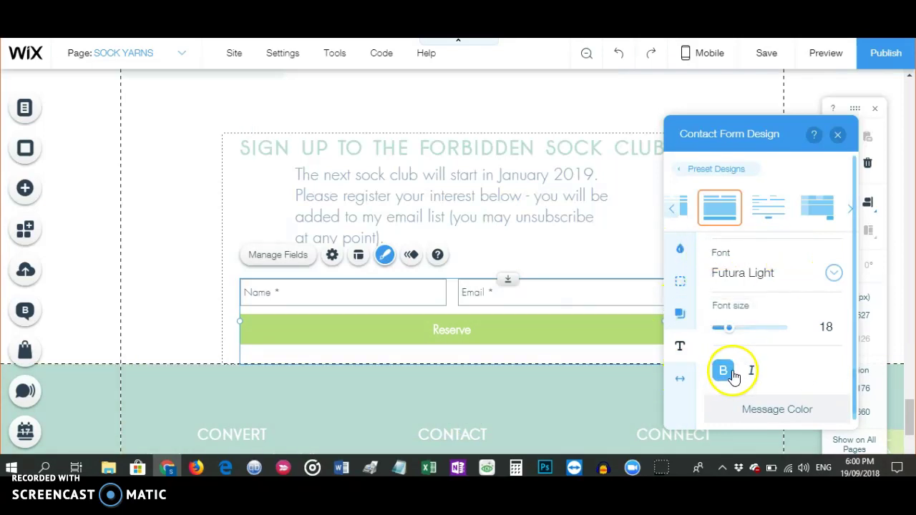
pyautogui.click(837, 138)
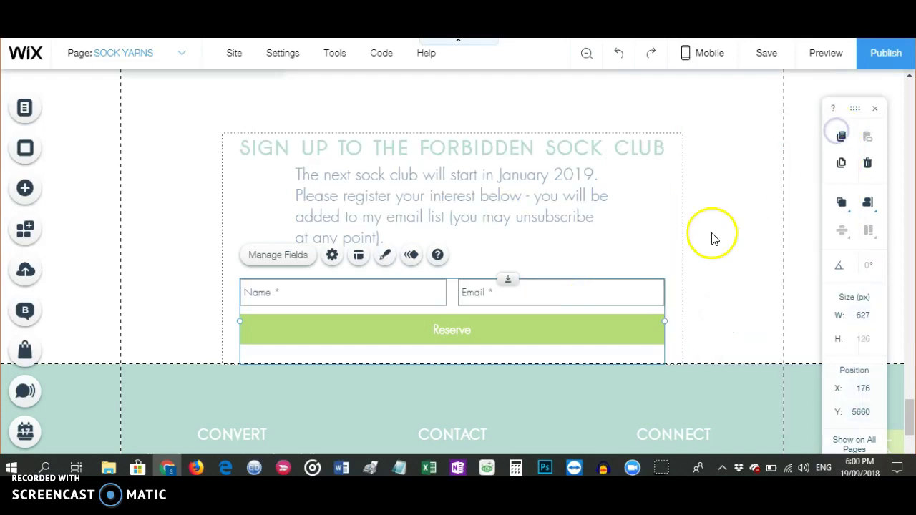
# - Widen the description text box under the sign-up heading on both sides to about 648 px
pyautogui.click(511, 197)
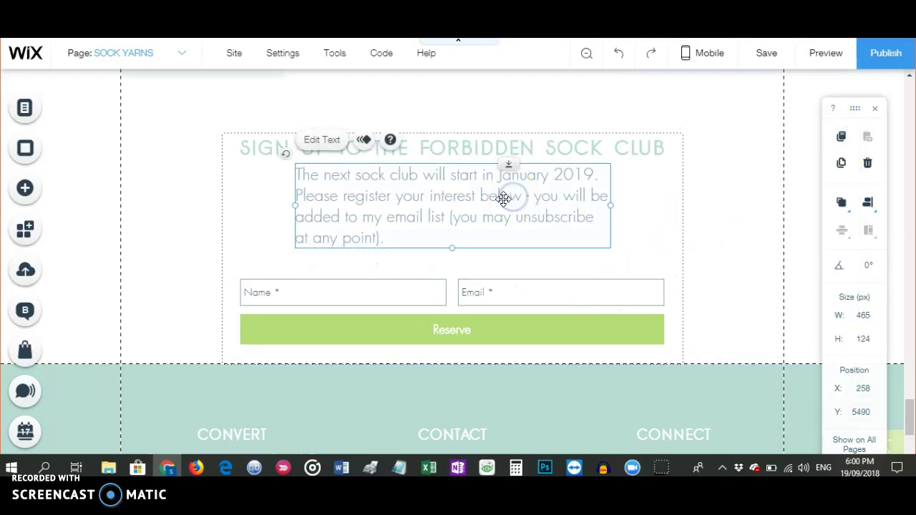
pyautogui.moveTo(295, 205); pyautogui.dragTo(225, 212)
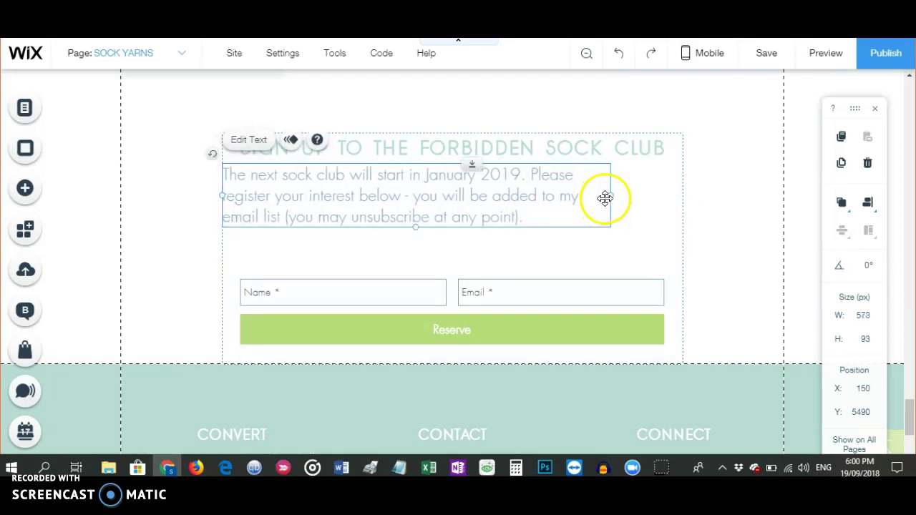
pyautogui.moveTo(616, 197); pyautogui.dragTo(665, 197)
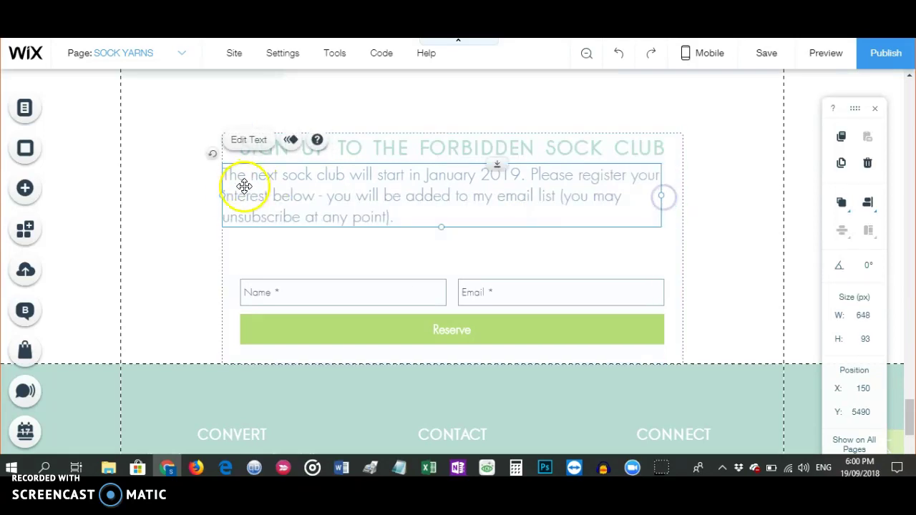
# - Narrow the description text box to about 621 px and move it below the heading to about X 179, Y 5513
pyautogui.moveTo(224, 196); pyautogui.dragTo(241, 196)
pyautogui.moveTo(293, 182); pyautogui.dragTo(371, 197)
pyautogui.moveTo(538, 206); pyautogui.dragTo(538, 206)
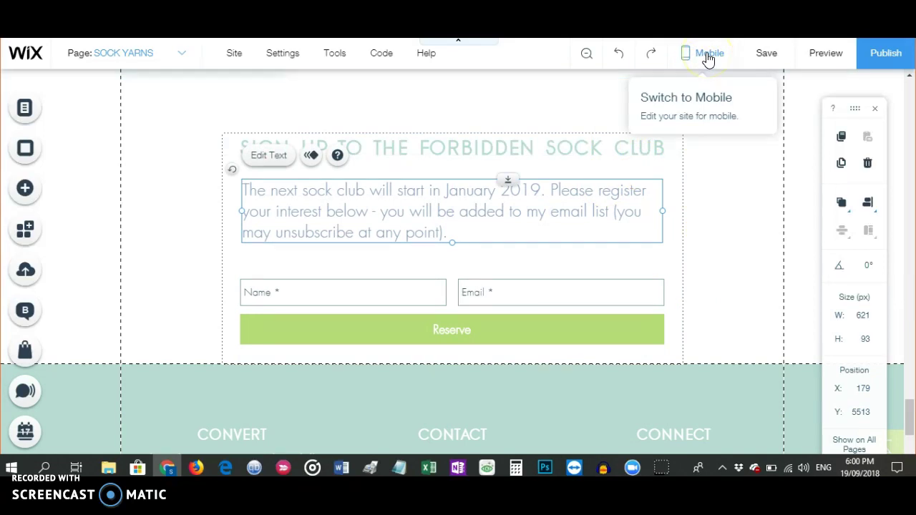
# - Switch the editor to the mobile view and find the Forbidden Sock Club sign-up section on the Sock Yarns page
pyautogui.moveTo(707, 60)
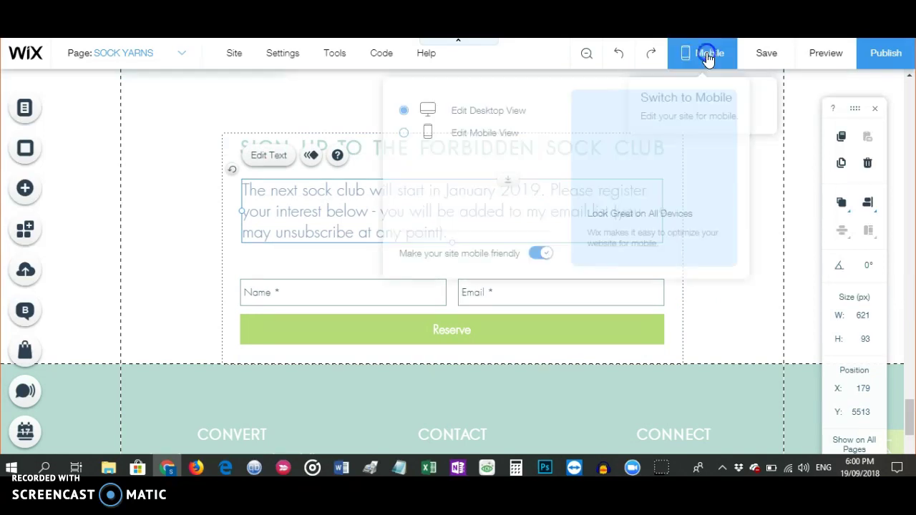
pyautogui.click(487, 135)
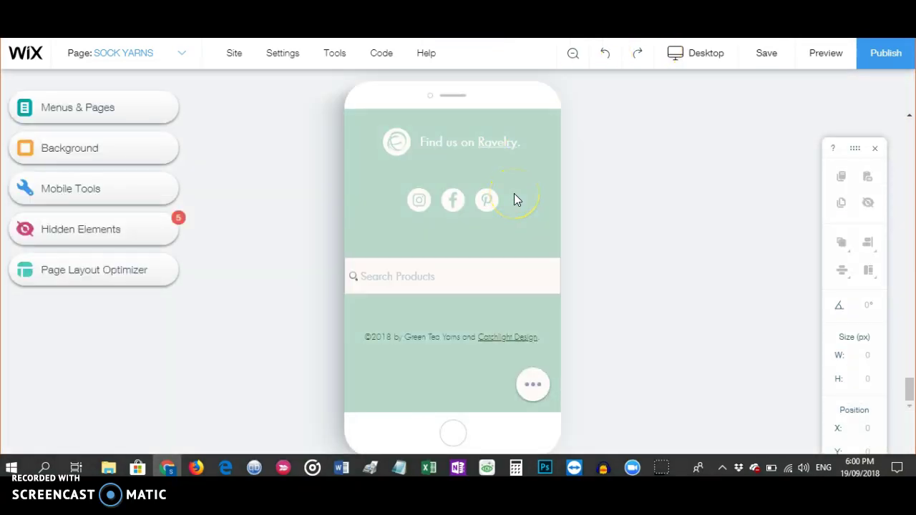
pyautogui.scroll(10, 514, 194)
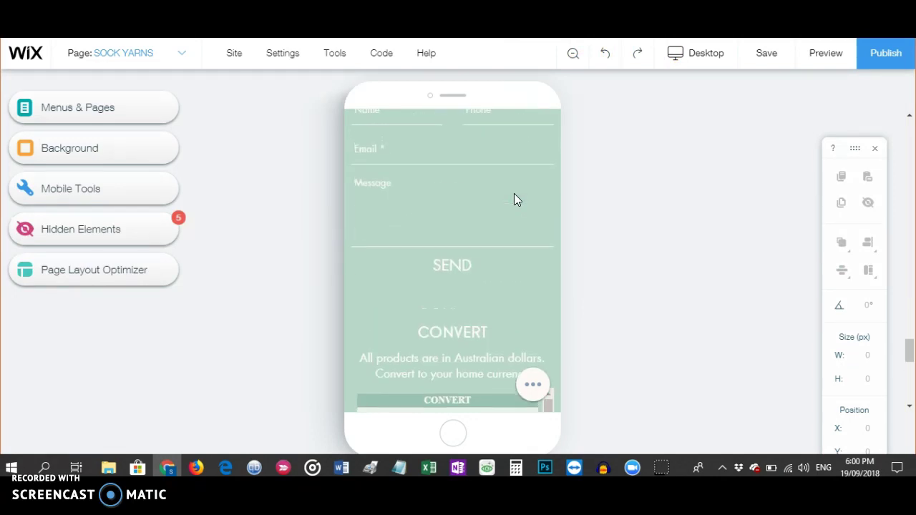
pyautogui.scroll(8, 514, 200)
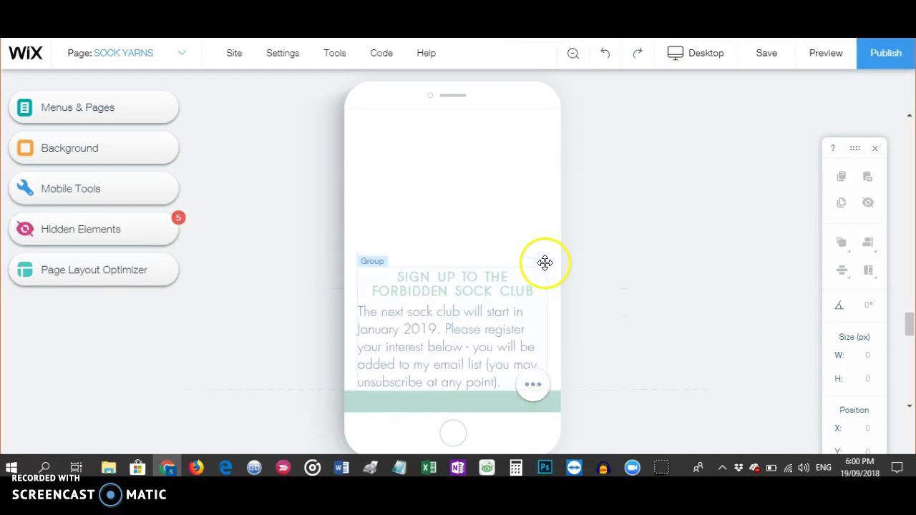
pyautogui.scroll(2, 518, 209)
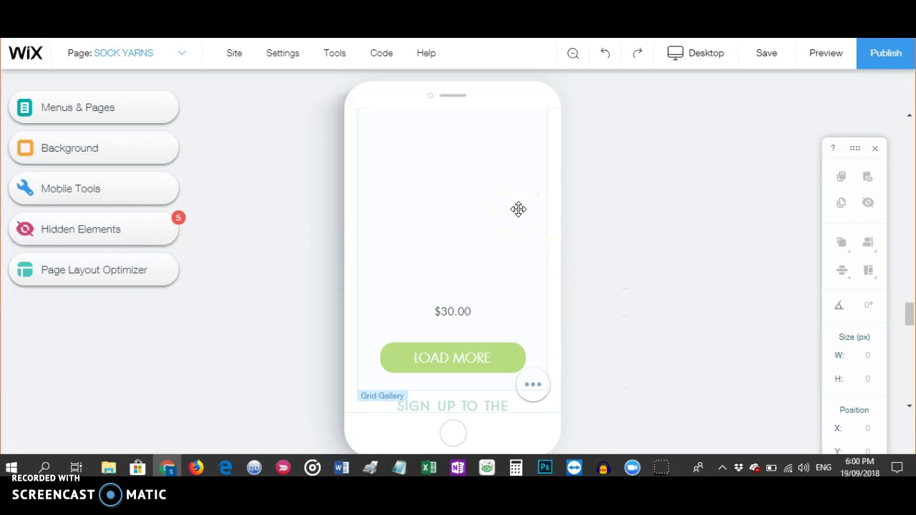
pyautogui.scroll(-4, 519, 210)
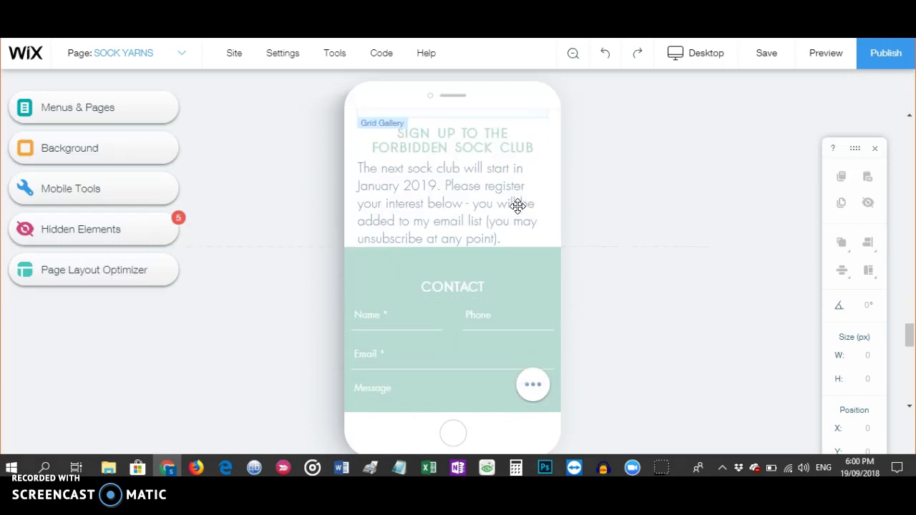
# - Move the mobile footer down to about Y 4389 to make room beneath the sock club description
pyautogui.click(478, 176)
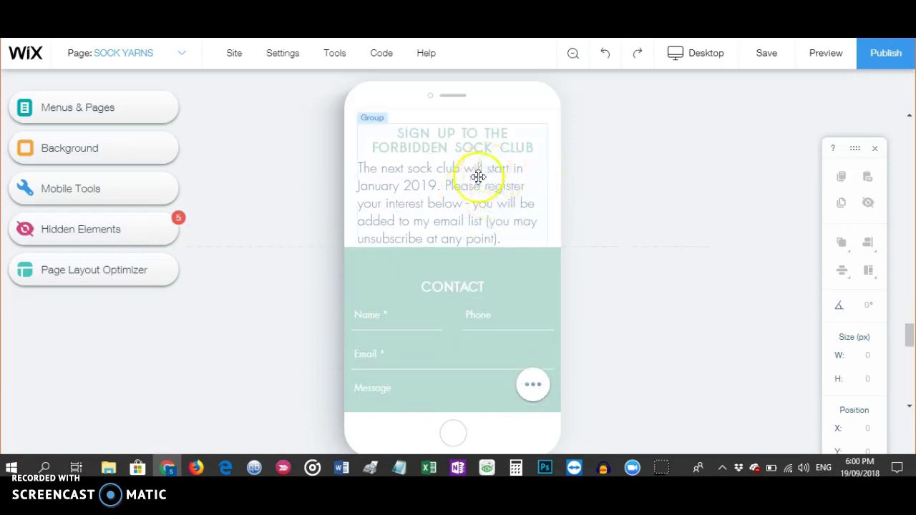
pyautogui.click(539, 258)
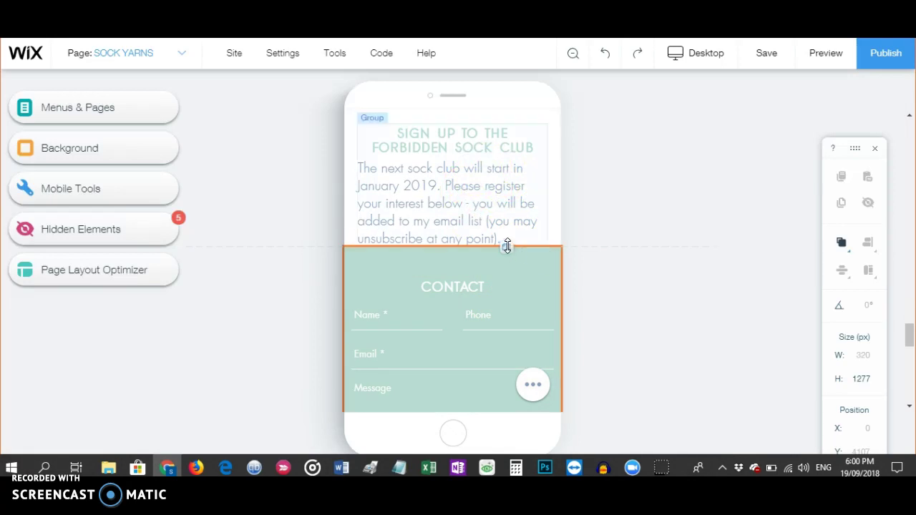
pyautogui.moveTo(507, 246); pyautogui.dragTo(506, 316)
pyautogui.scroll(-2, 503, 282)
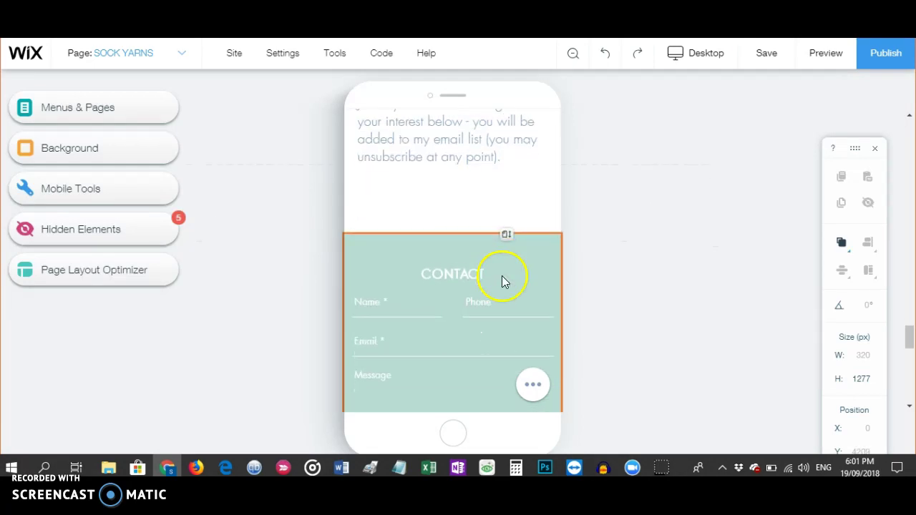
pyautogui.moveTo(508, 234); pyautogui.dragTo(513, 303)
pyautogui.scroll(-1, 502, 244)
pyautogui.moveTo(509, 209); pyautogui.dragTo(507, 262)
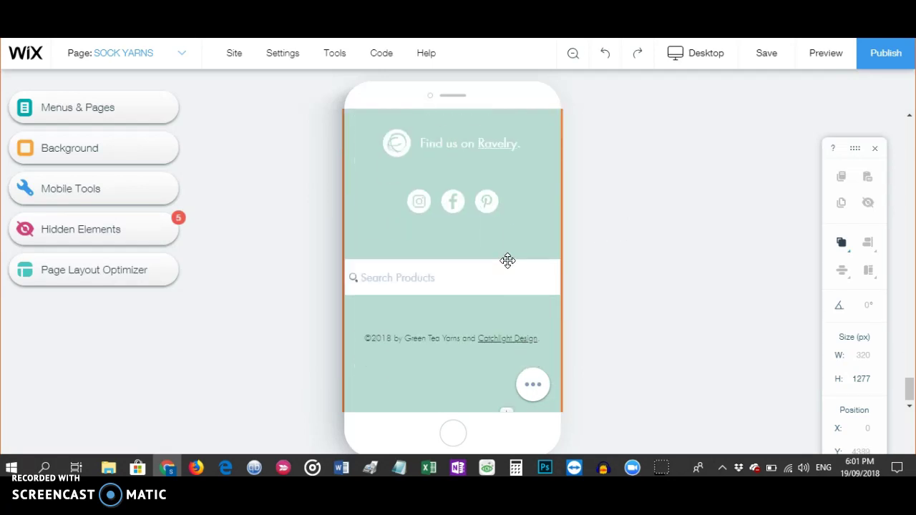
# - Show the hidden Contact Form element of the Sock Yarns page in the mobile layout
pyautogui.scroll(5, 508, 264)
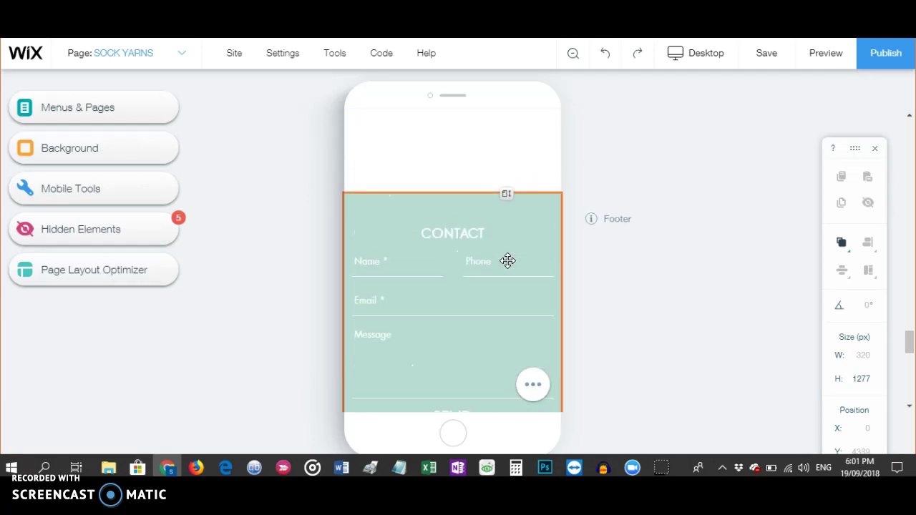
pyautogui.scroll(10, 507, 261)
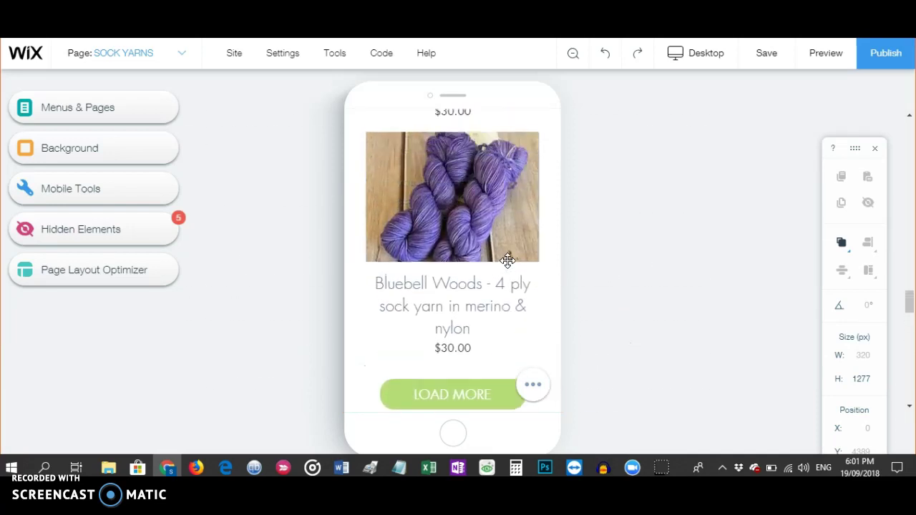
pyautogui.scroll(-4, 508, 260)
pyautogui.click(420, 179)
pyautogui.click(102, 233)
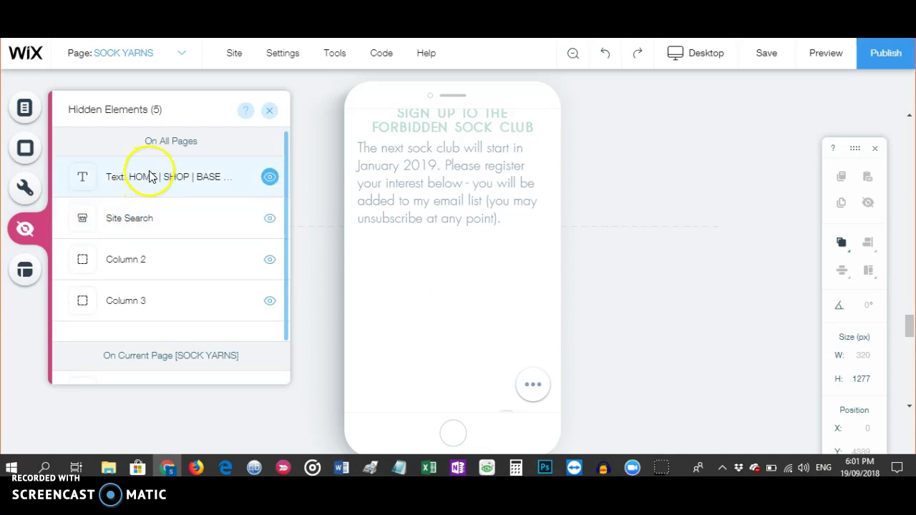
pyautogui.scroll(-2, 178, 266)
pyautogui.click(143, 345)
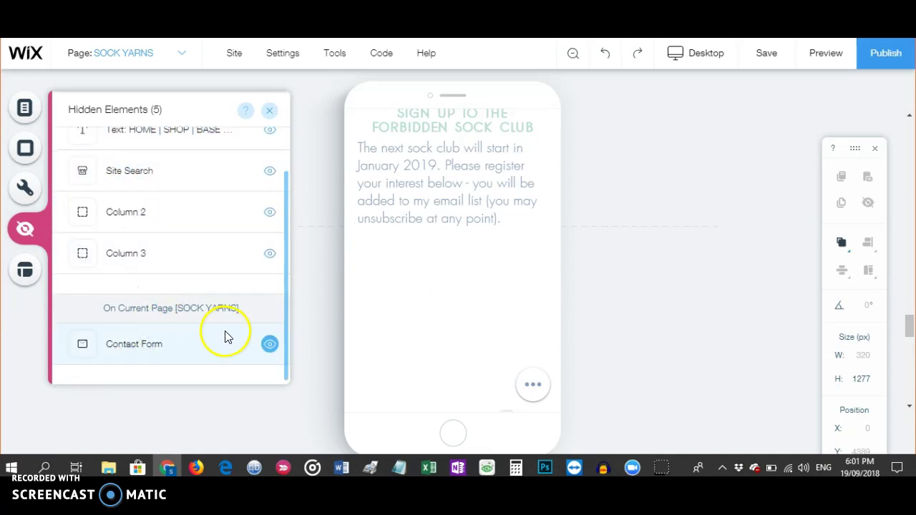
pyautogui.click(269, 344)
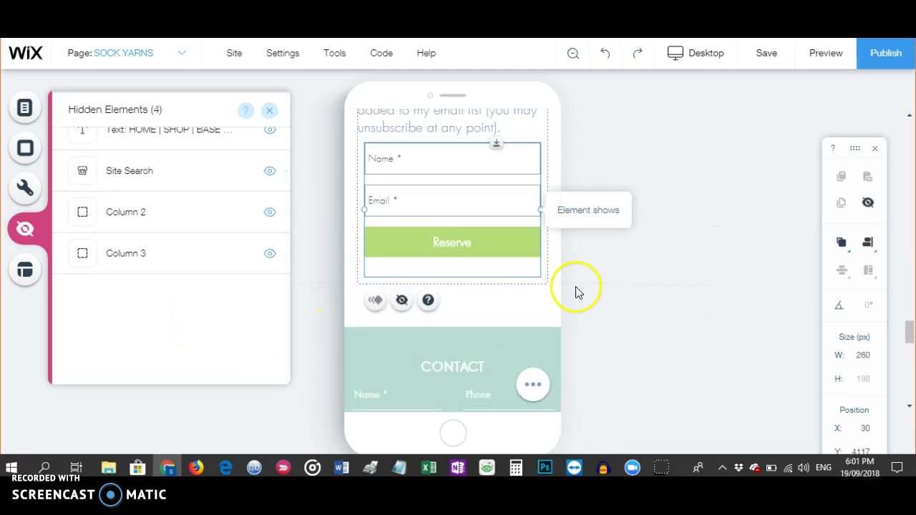
# - Lower the mobile contact form slightly beneath the description and widen it on both sides to nearly fill the screen width
pyautogui.scroll(2, 576, 292)
pyautogui.moveTo(443, 234); pyautogui.dragTo(445, 247)
pyautogui.moveTo(358, 298); pyautogui.dragTo(350, 300)
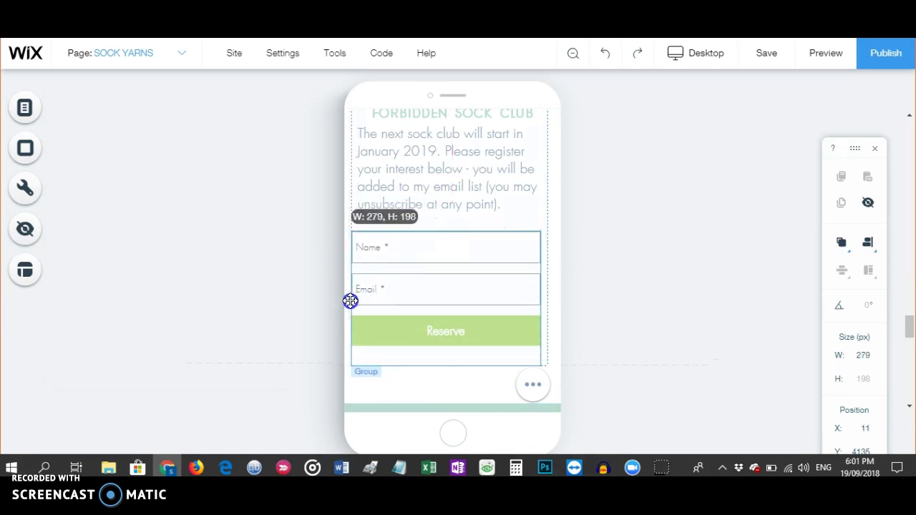
pyautogui.moveTo(539, 295); pyautogui.dragTo(547, 297)
# - Set the mobile description text to 17 px with centered alignment and nudge it down from the heading to about Y 3987
pyautogui.scroll(1, 461, 241)
pyautogui.click(460, 242)
pyautogui.moveTo(444, 239); pyautogui.dragTo(446, 244)
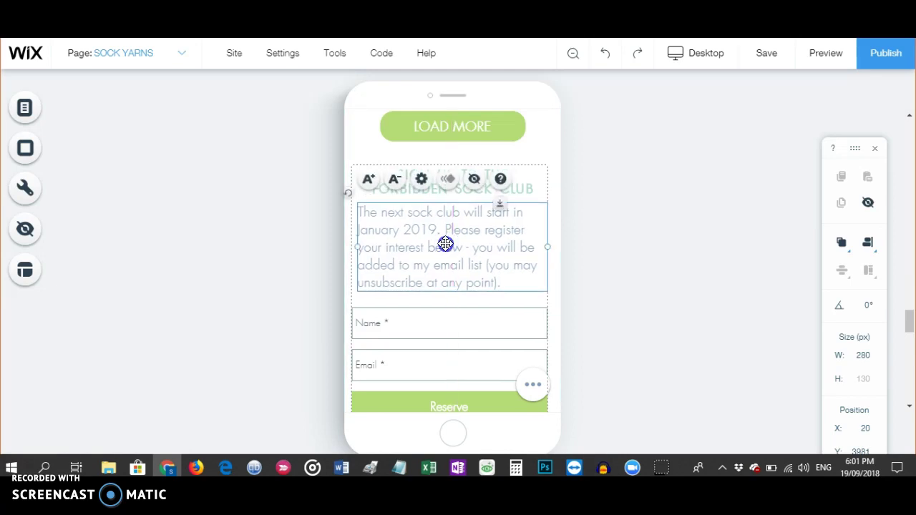
pyautogui.doubleClick(445, 244)
pyautogui.moveTo(166, 230); pyautogui.dragTo(167, 228)
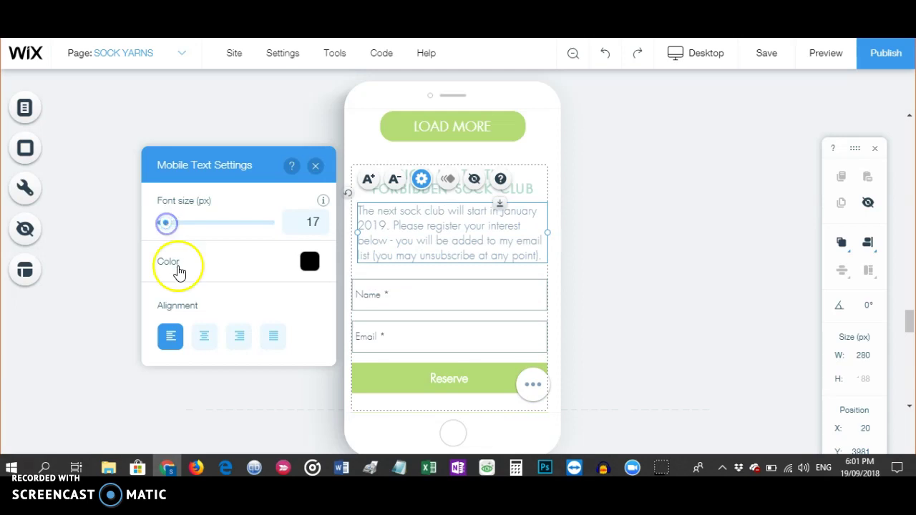
pyautogui.click(204, 335)
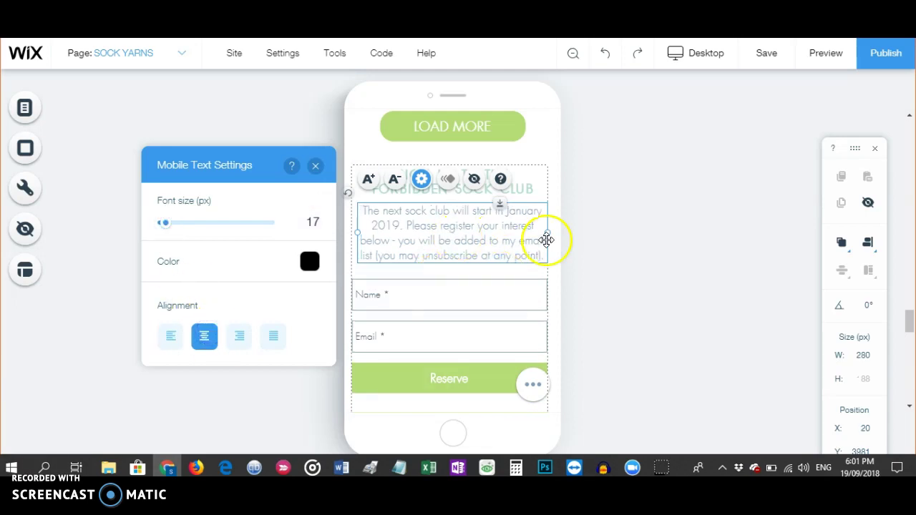
pyautogui.moveTo(474, 240); pyautogui.dragTo(469, 242)
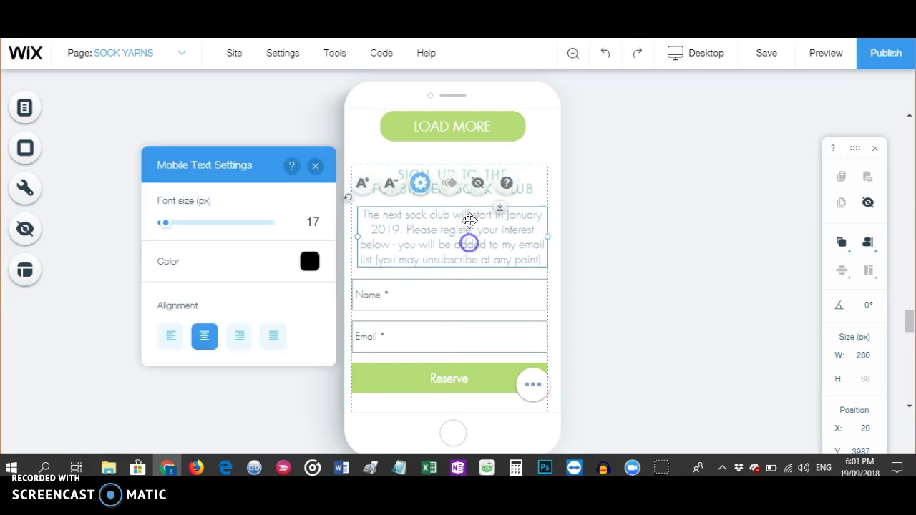
# - Increase the mobile sign-up heading's font size by three increments and reposition it at about X 15, Y 3932
pyautogui.click(492, 169)
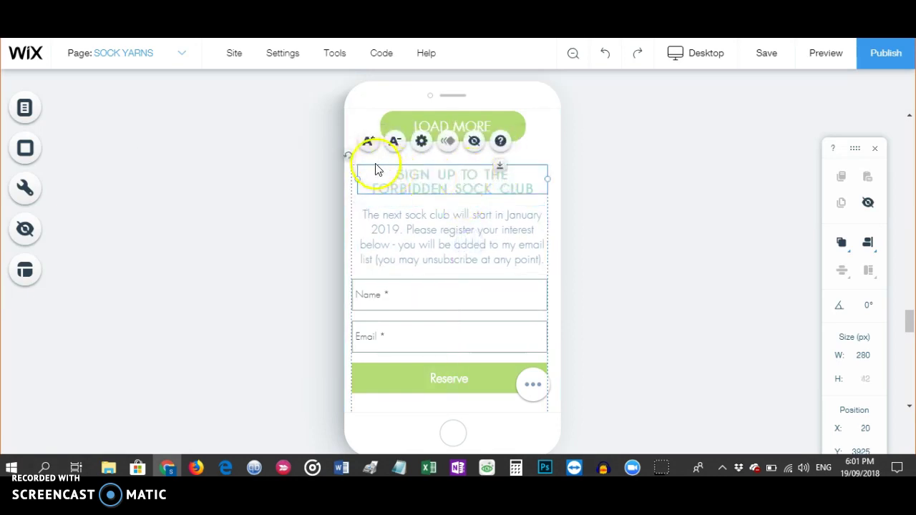
pyautogui.click(370, 149)
pyautogui.click(370, 149)
pyautogui.click(370, 149)
pyautogui.moveTo(439, 180); pyautogui.dragTo(436, 186)
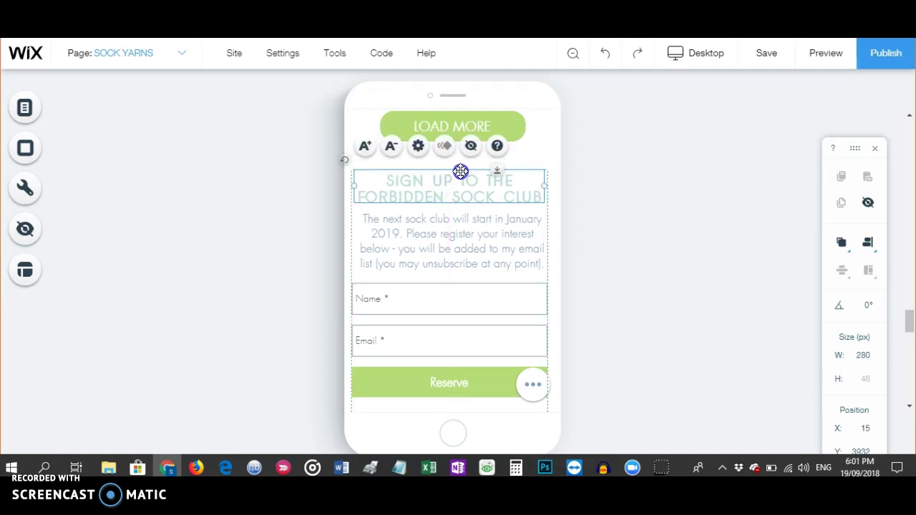
# - Move the whole mobile sign-up group to about X 15, Y 3973, and lower the footer to leave more space beneath it
pyautogui.scroll(-3, 610, 257)
pyautogui.click(452, 255)
pyautogui.scroll(6, 466, 244)
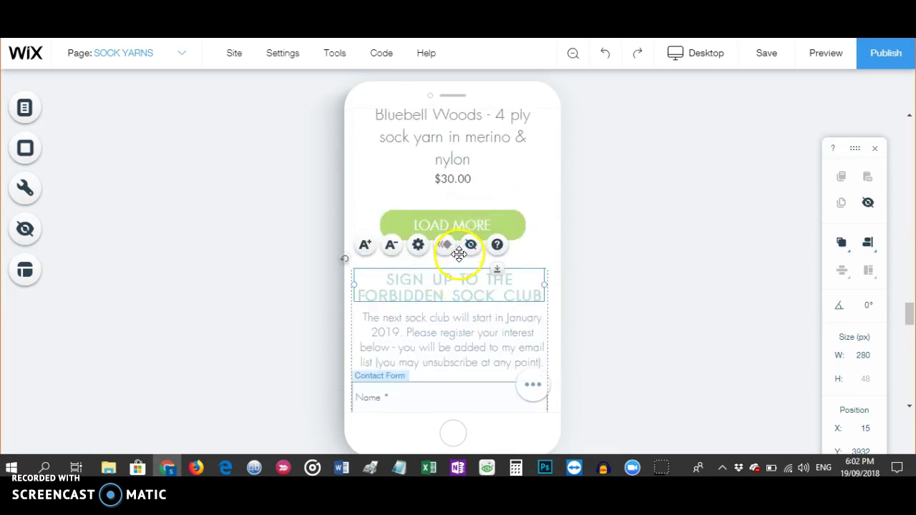
pyautogui.click(448, 283)
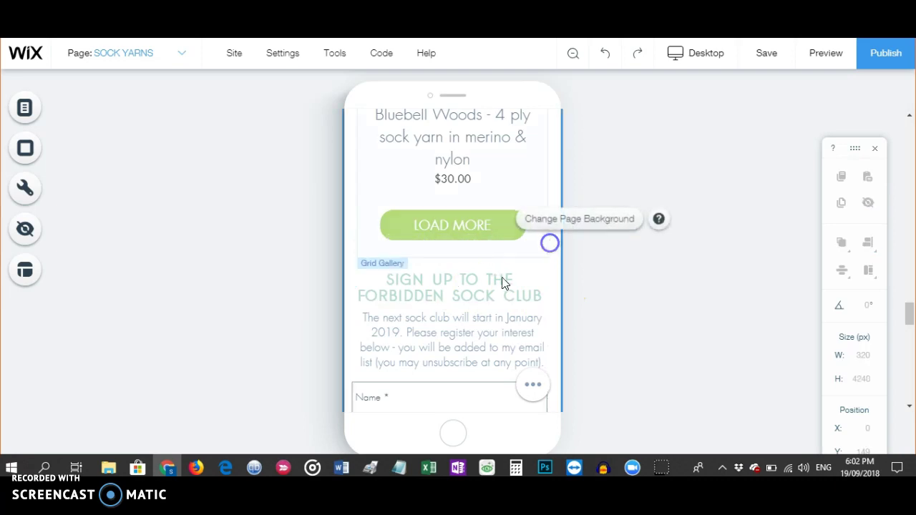
pyautogui.moveTo(454, 272); pyautogui.dragTo(458, 301)
pyautogui.scroll(-5, 458, 302)
pyautogui.scroll(-2, 459, 300)
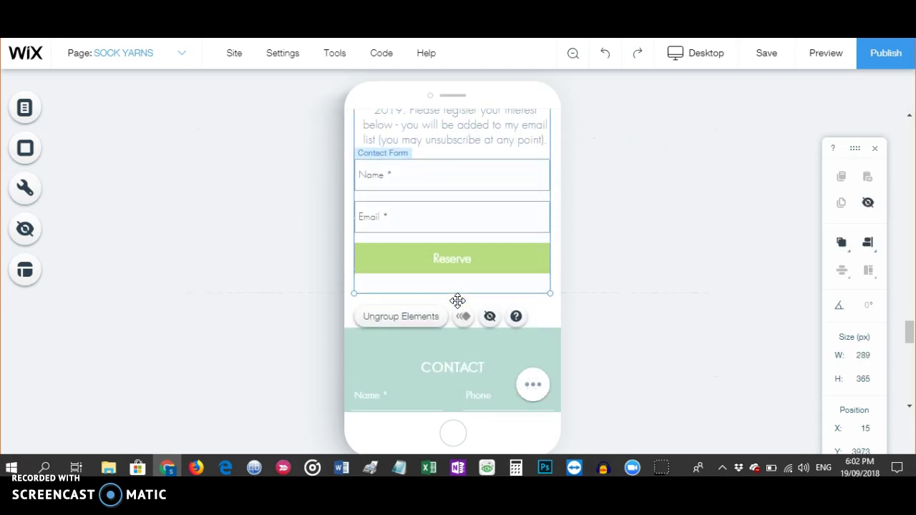
pyautogui.click(515, 316)
pyautogui.moveTo(515, 315); pyautogui.dragTo(505, 337)
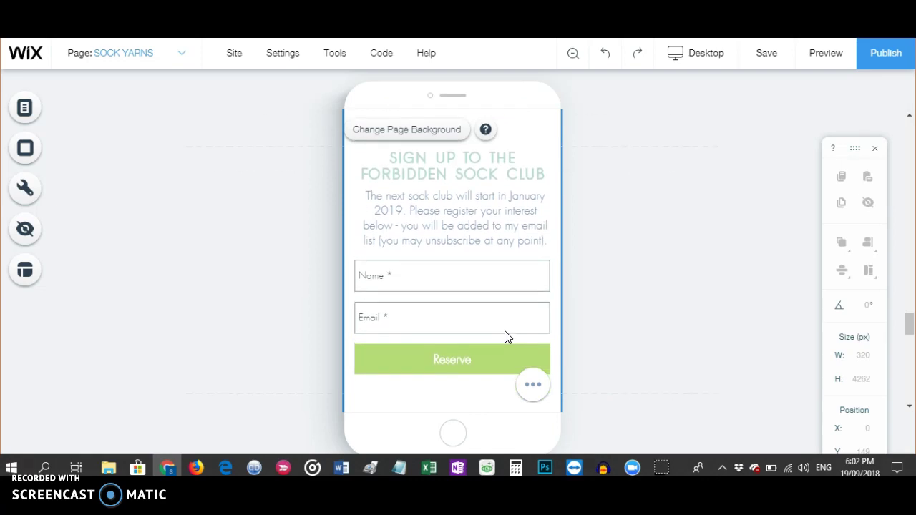
# - Review the mobile sign-up section's layout and spacing between the Load More button and the footer
pyautogui.scroll(-5, 504, 331)
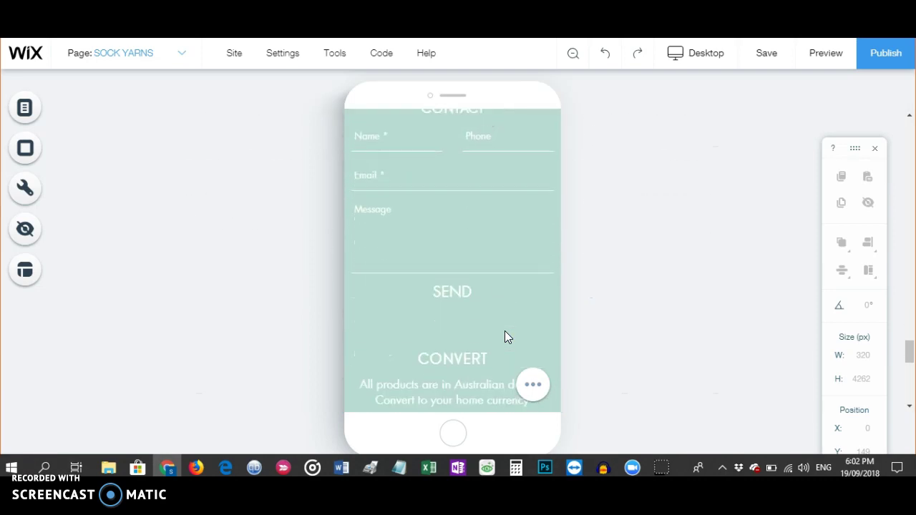
pyautogui.scroll(5, 505, 331)
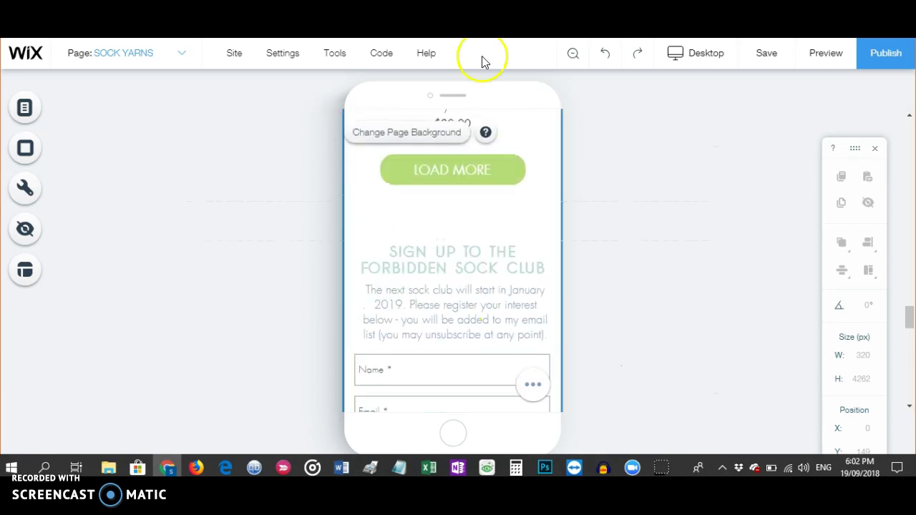
pyautogui.click(447, 255)
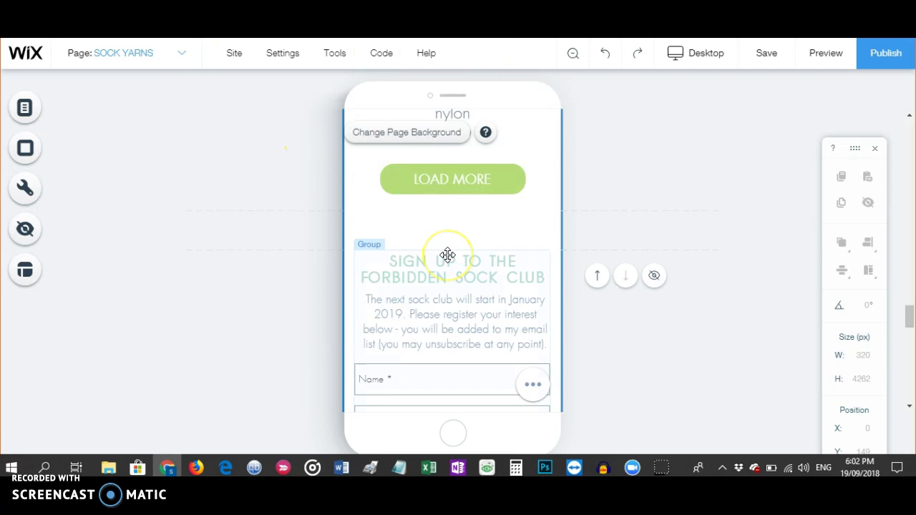
pyautogui.scroll(-2, 447, 255)
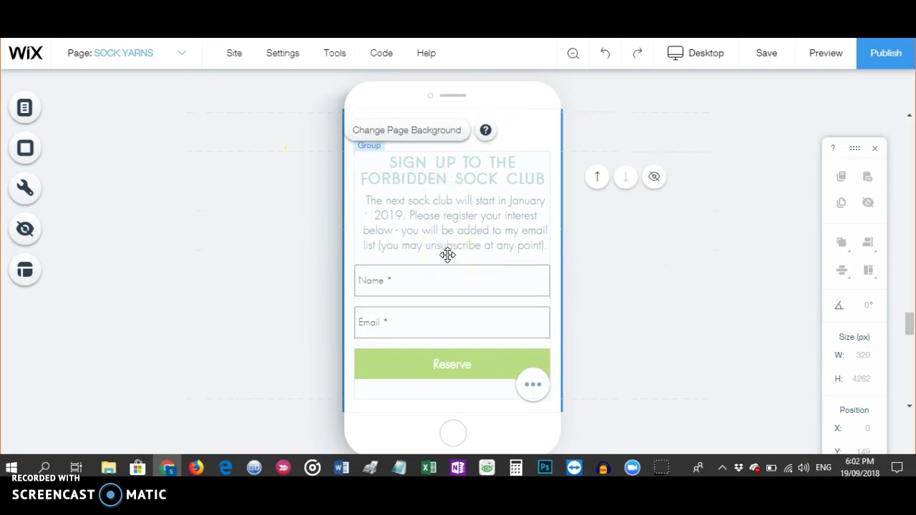
pyautogui.click(530, 135)
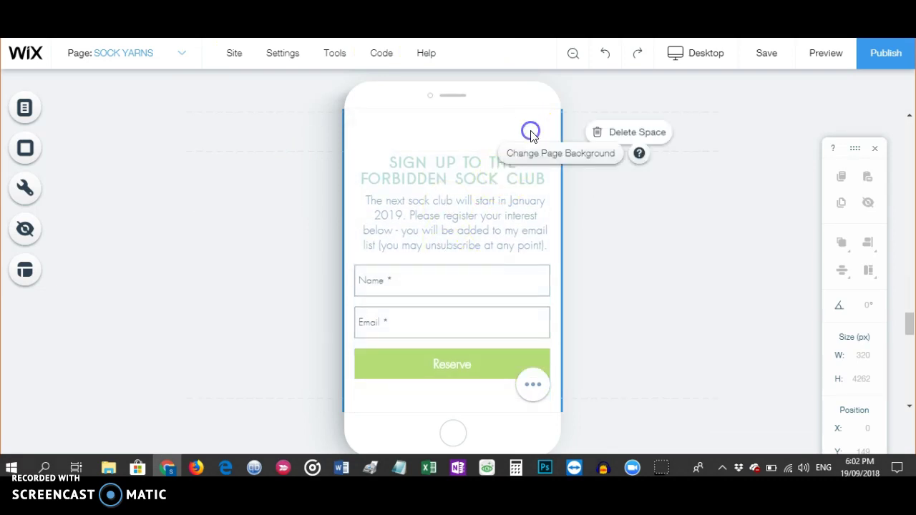
pyautogui.click(457, 205)
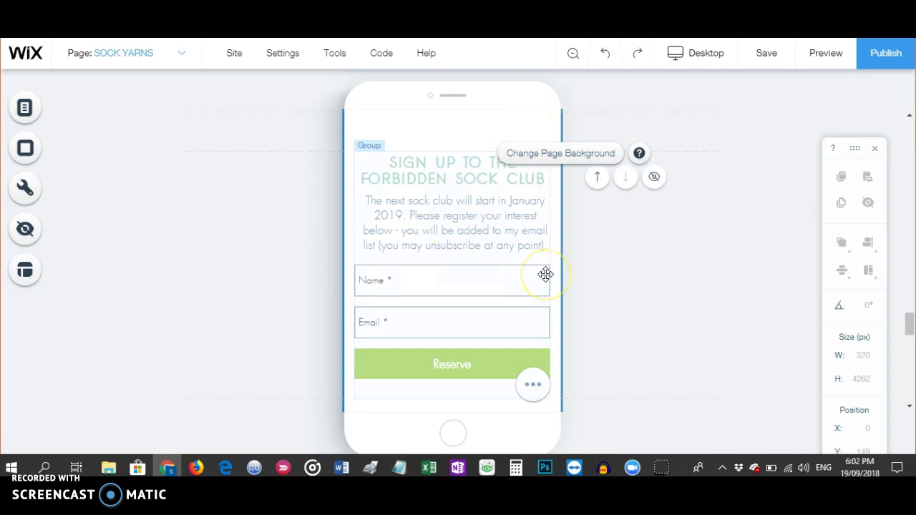
pyautogui.scroll(-2, 546, 275)
pyautogui.scroll(3, 546, 274)
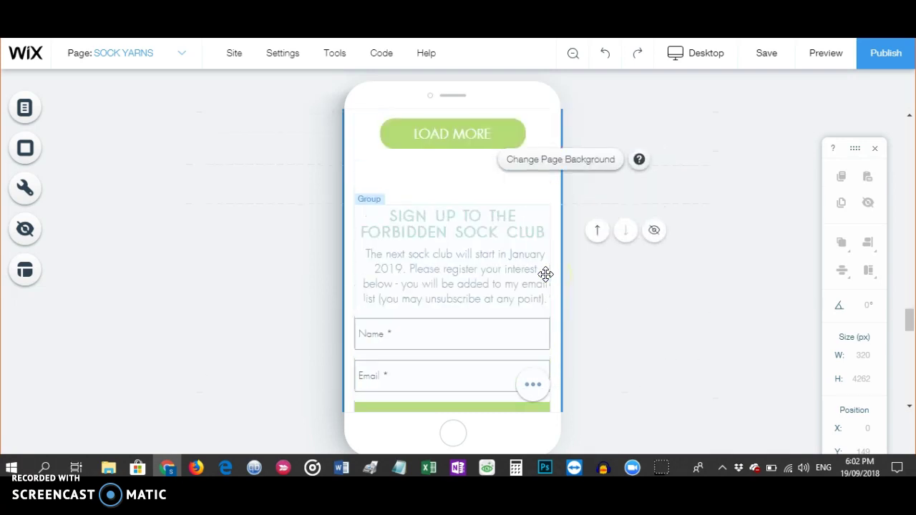
pyautogui.click(390, 180)
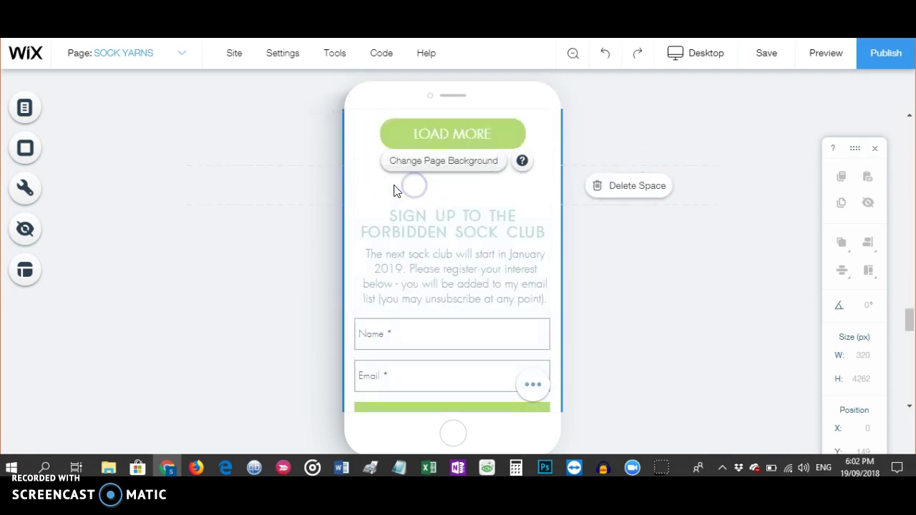